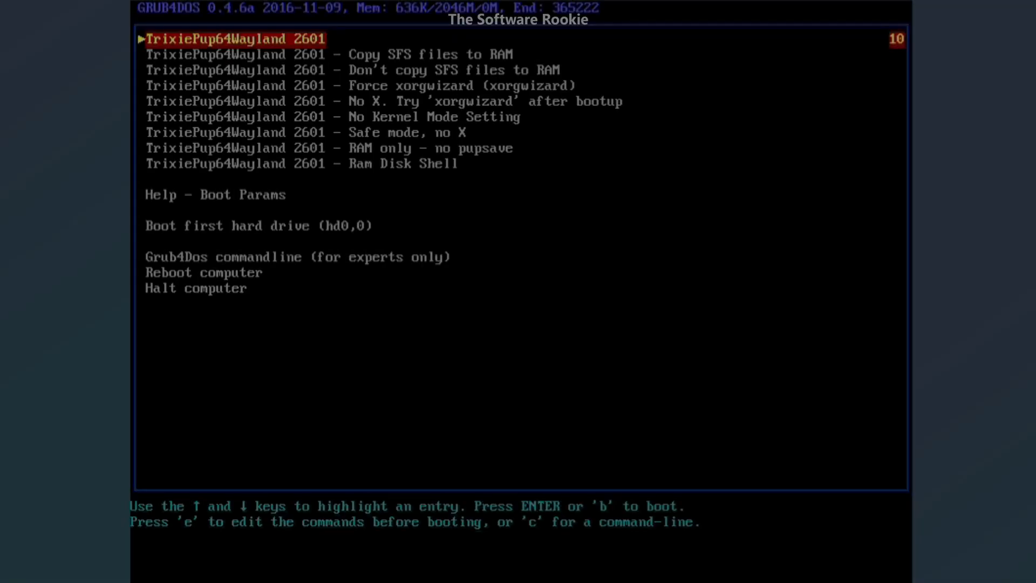
- Look through the available TrixiePup64Wayland 2601 boot entries and return to the default one
{"action": "key", "text": "Down"}
{"action": "key", "text": "Down"}
{"action": "key", "text": "Down"}
{"action": "key", "text": "Down"}
{"action": "key", "text": "Down"}
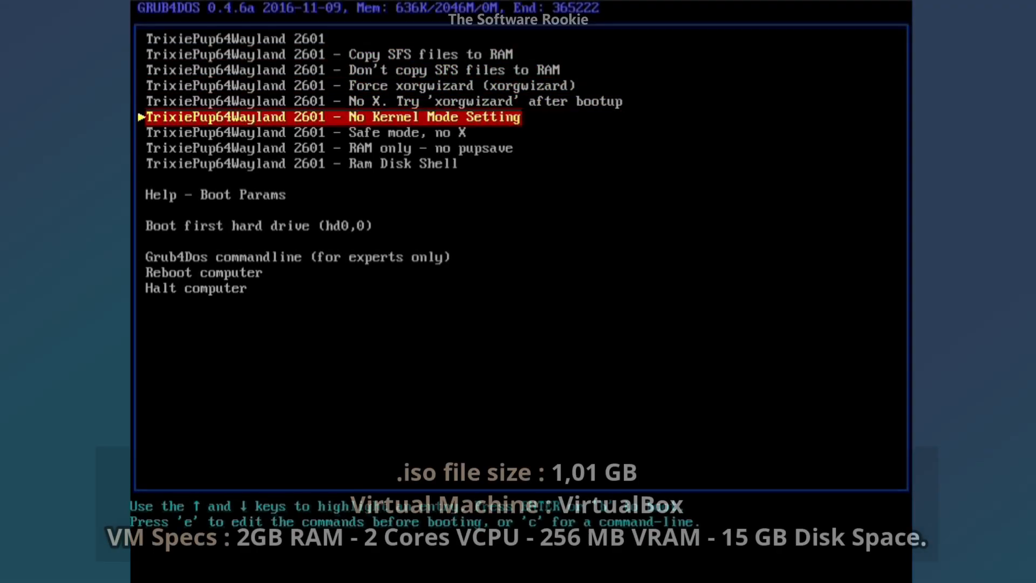
{"action": "key", "text": "Down"}
{"action": "key", "text": "Down"}
{"action": "key", "text": "Down"}
{"action": "key", "text": "Up"}
{"action": "key", "text": "Up"}
{"action": "key", "text": "Up"}
{"action": "key", "text": "Up"}
{"action": "key", "text": "Up"}
{"action": "key", "text": "Up"}
{"action": "key", "text": "Up"}
{"action": "key", "text": "Up"}
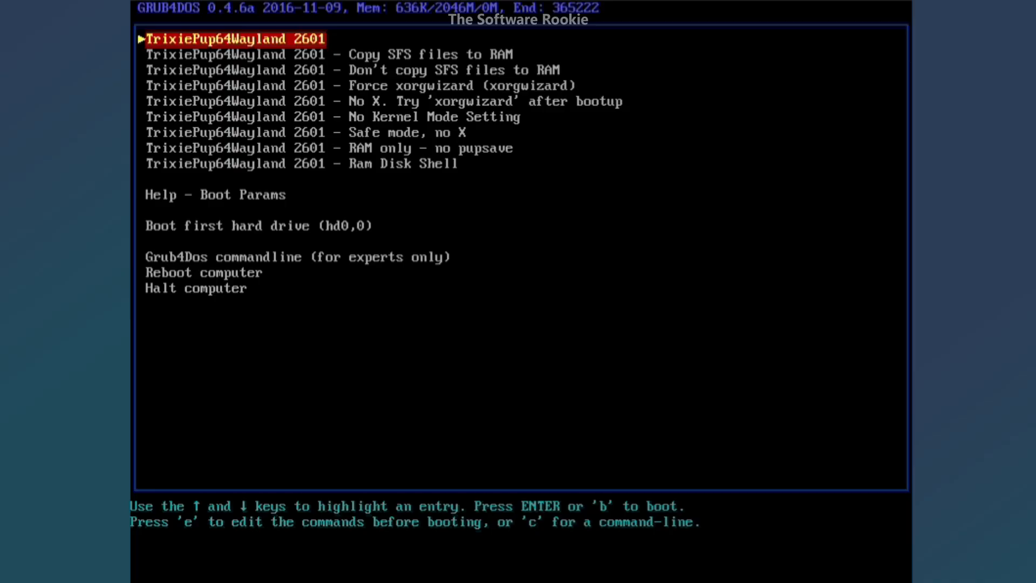
- Boot the default TrixiePup64Wayland 2601 entry and start the desktop session with the startlabwc command
{"action": "key", "text": "Return"}
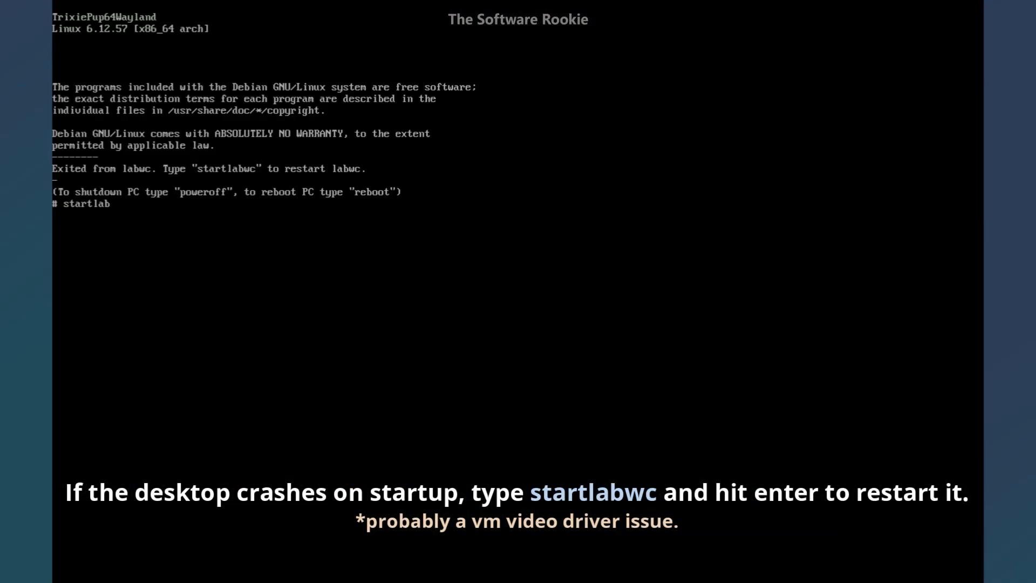
{"action": "type", "text": "wc"}
{"action": "key", "text": "Return"}
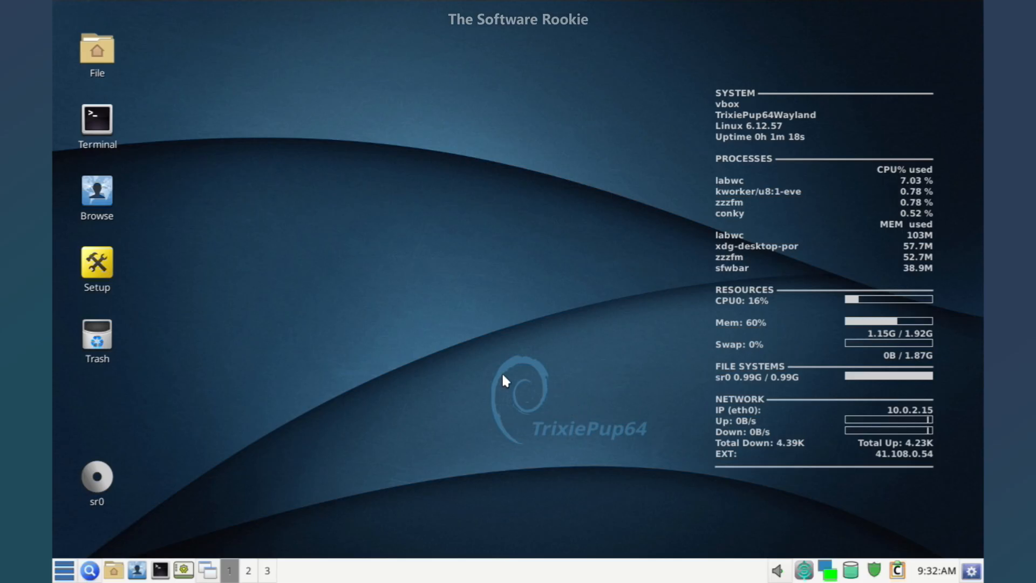
- Launch the Puppy Installer, use its Installer option for an internal hard drive, and choose drive sda to partition it
{"action": "left_click", "coordinate": [64, 570]}
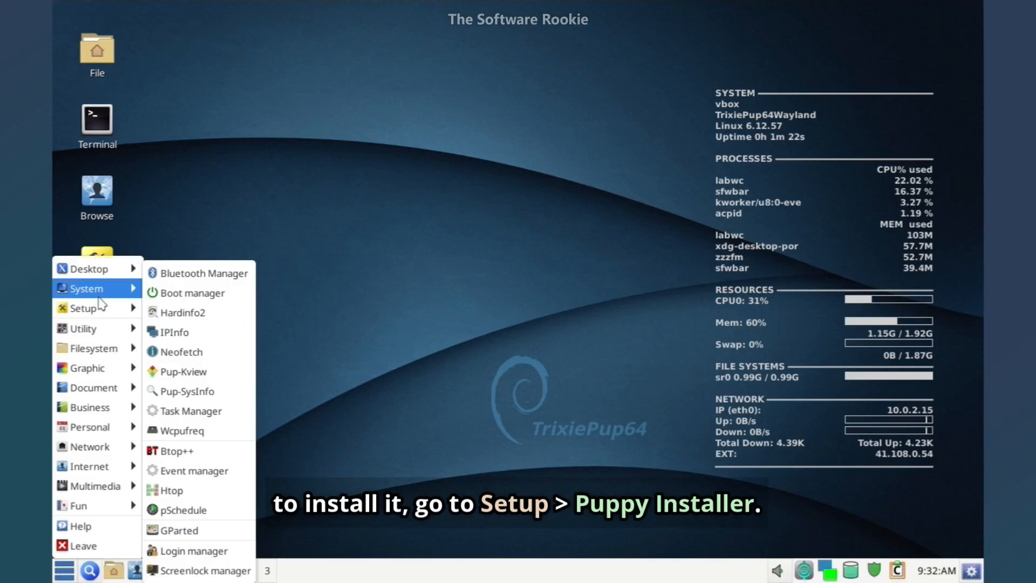
{"action": "mouse_move", "coordinate": [86, 308]}
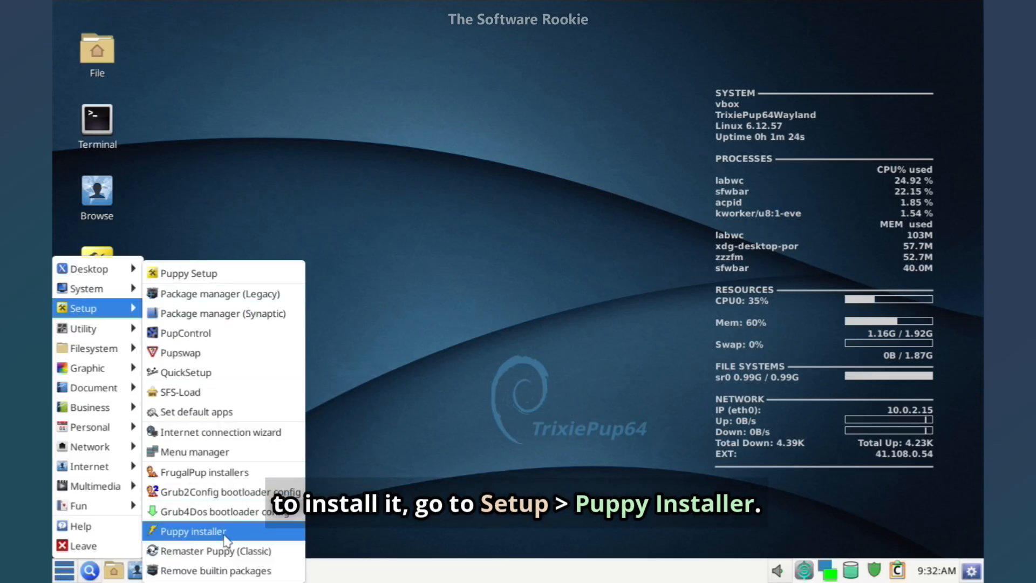
{"action": "left_click", "coordinate": [225, 533]}
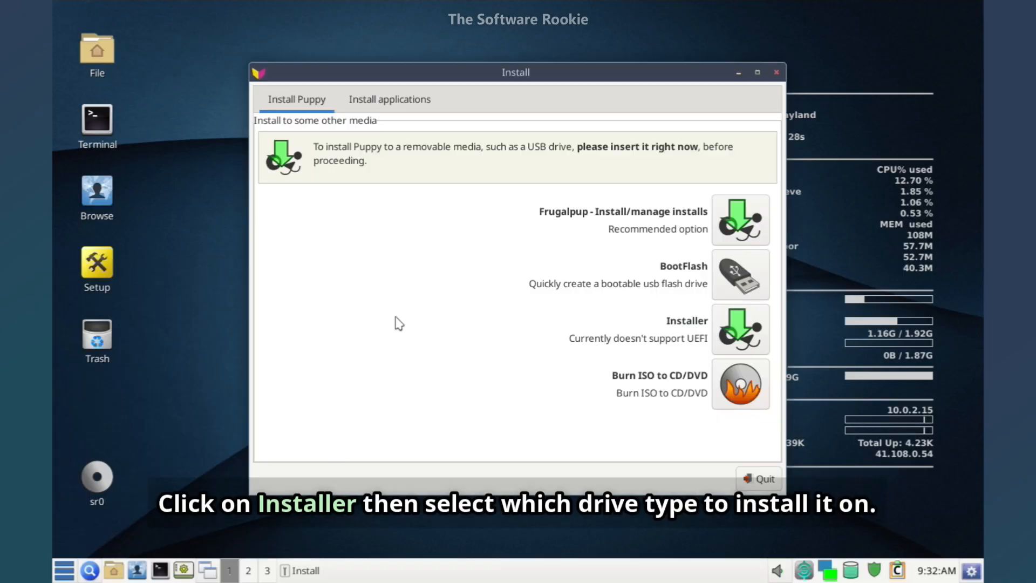
{"action": "left_click", "coordinate": [724, 327]}
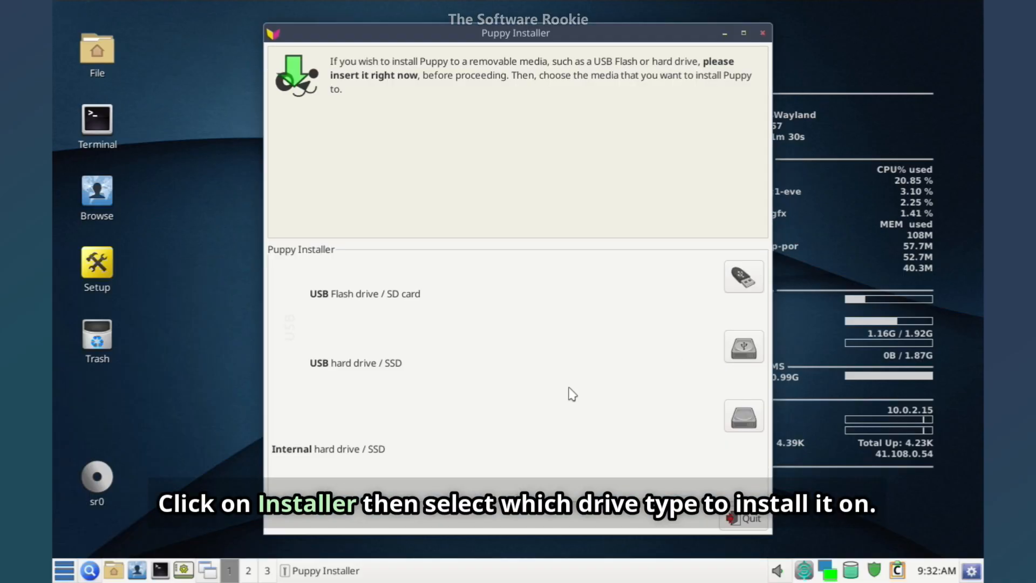
{"action": "left_click", "coordinate": [743, 417]}
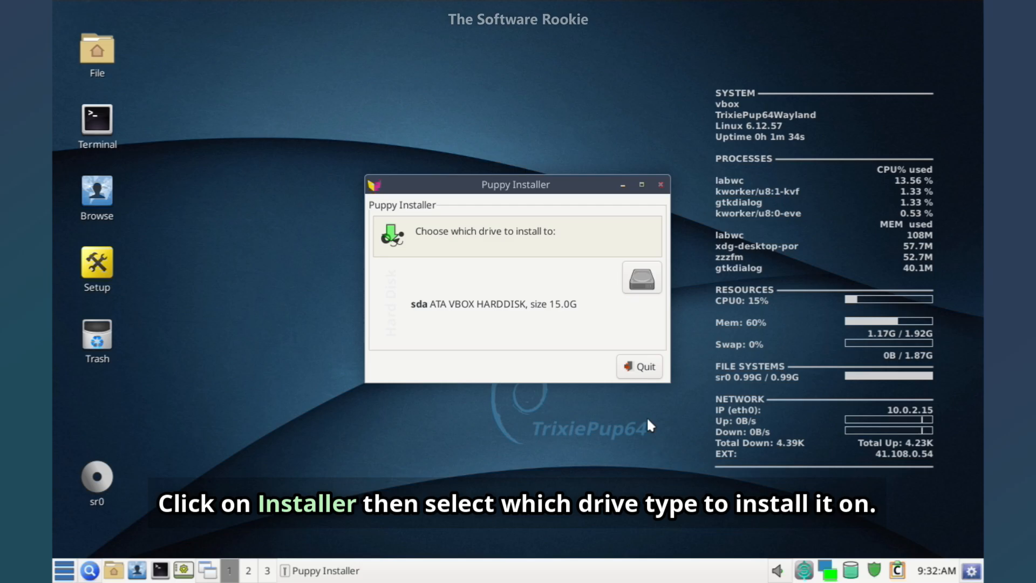
{"action": "left_click", "coordinate": [638, 282]}
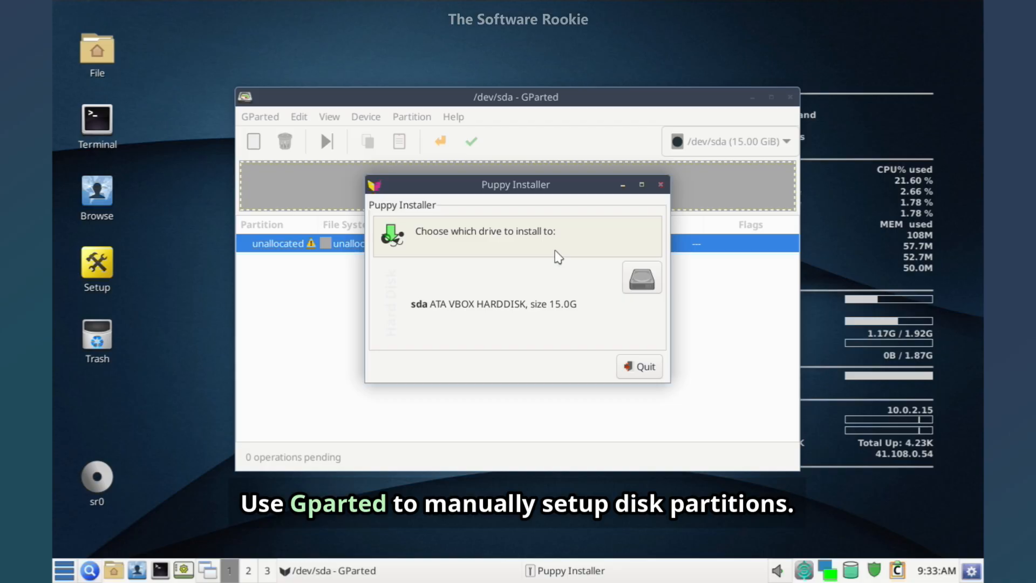
- Create a new partition table on /dev/sda in GParted
{"action": "left_click", "coordinate": [706, 300]}
{"action": "left_click", "coordinate": [366, 116]}
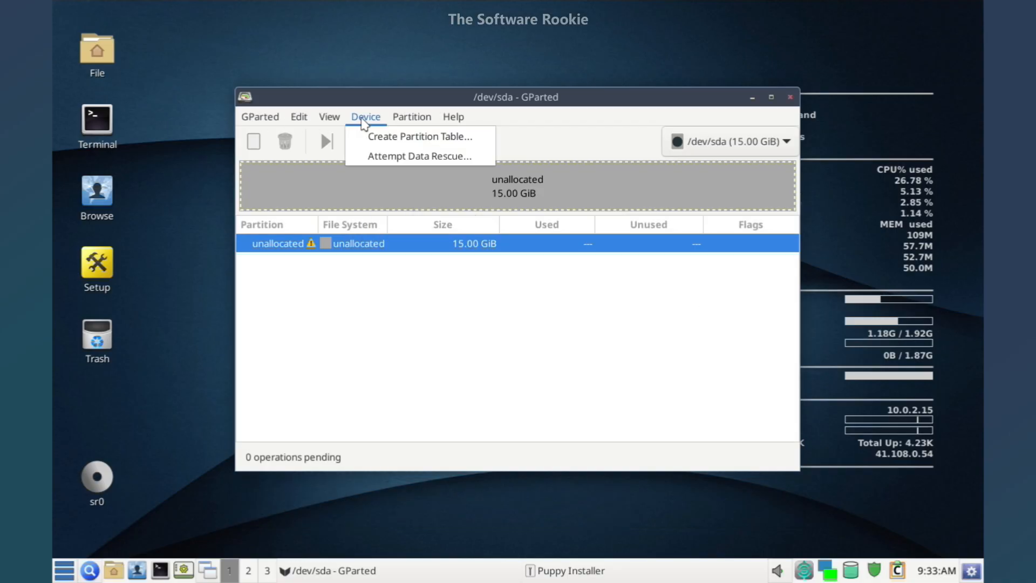
{"action": "left_click", "coordinate": [412, 134]}
{"action": "left_click", "coordinate": [682, 340]}
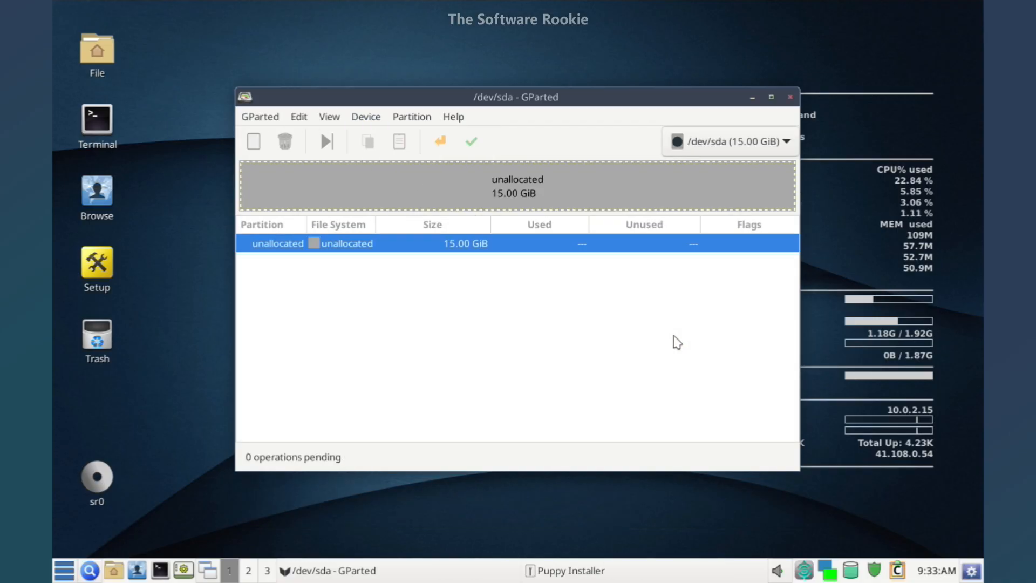
- Create a 15359 MiB primary ext4 partition in the unallocated space, apply the operation and leave GParted
{"action": "right_click", "coordinate": [469, 243]}
{"action": "left_click", "coordinate": [488, 244]}
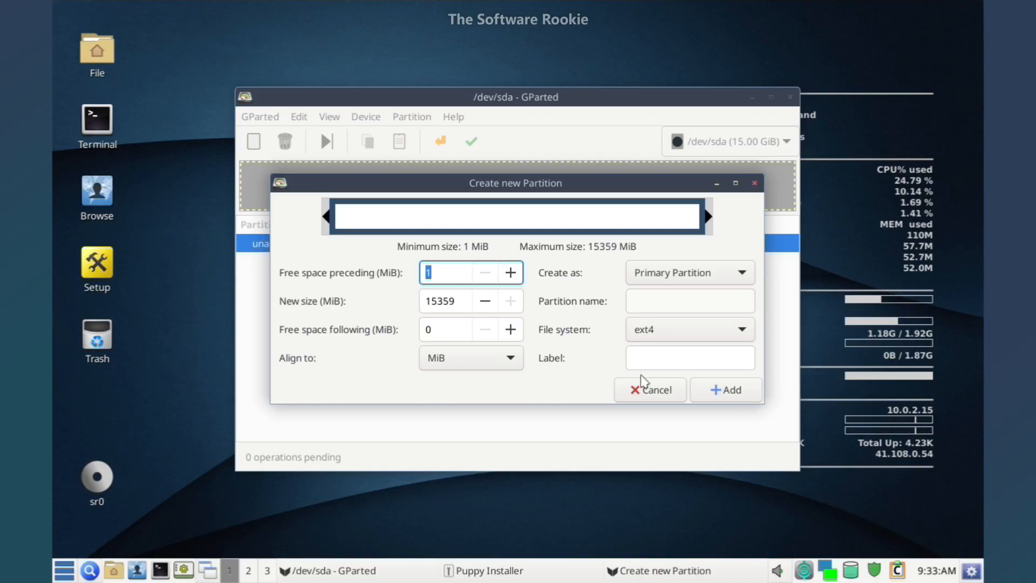
{"action": "left_click", "coordinate": [712, 387]}
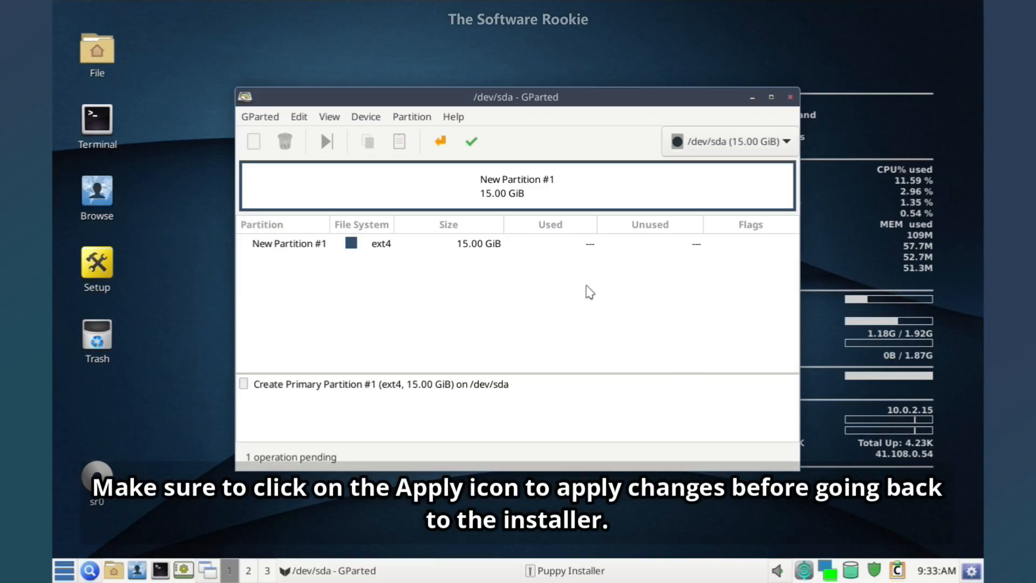
{"action": "left_click", "coordinate": [383, 244]}
{"action": "left_click", "coordinate": [471, 141]}
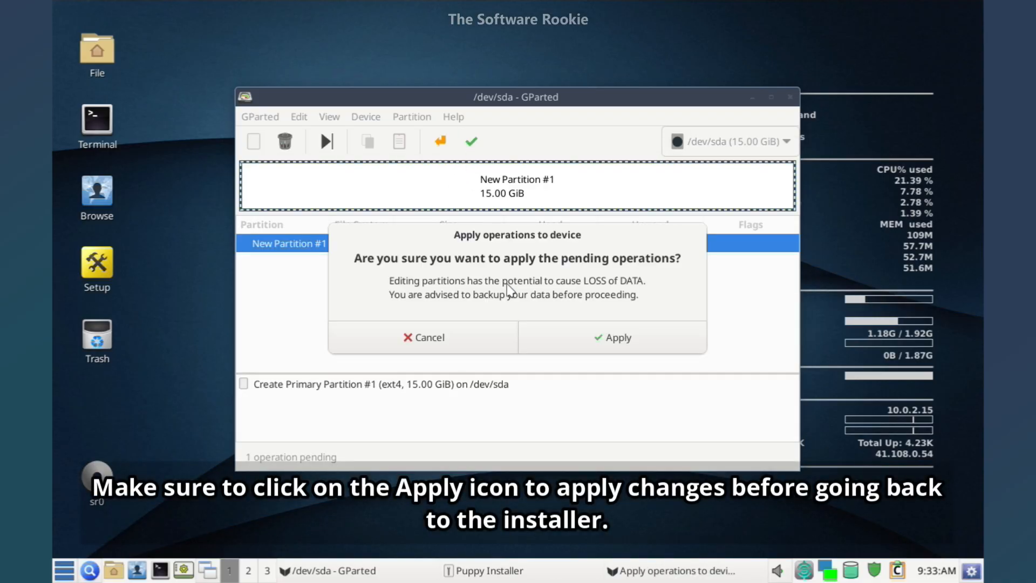
{"action": "left_click", "coordinate": [609, 339]}
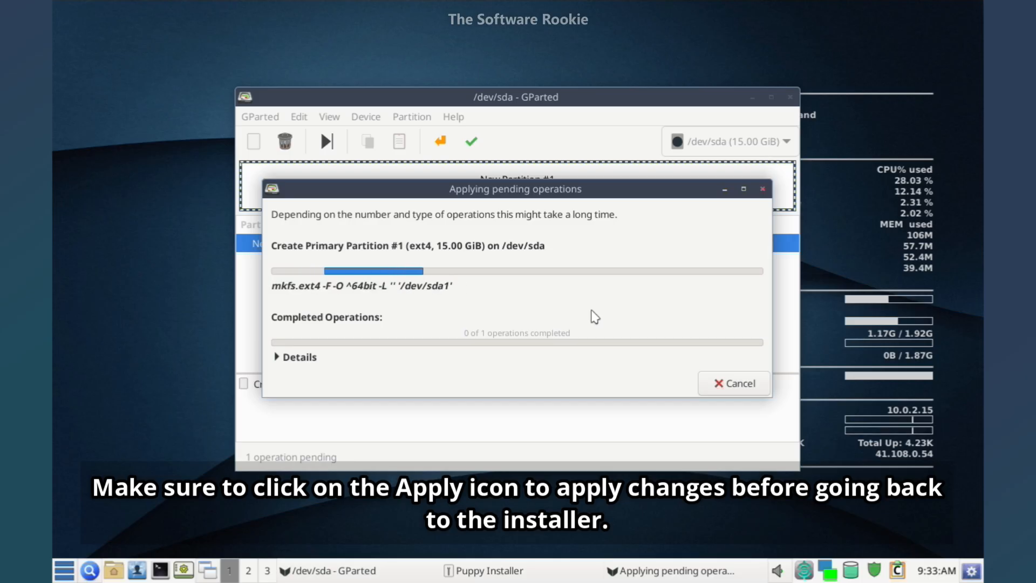
{"action": "left_click", "coordinate": [707, 384]}
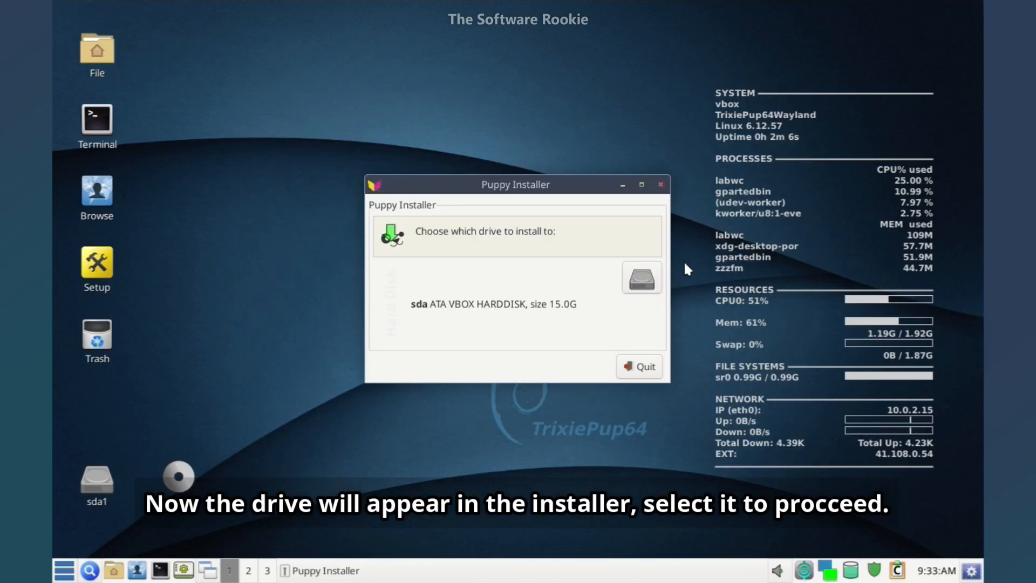
- Install Puppy to partition sda1 on drive sda, using the folder name dpupt64w2601frugal
{"action": "left_click", "coordinate": [641, 269]}
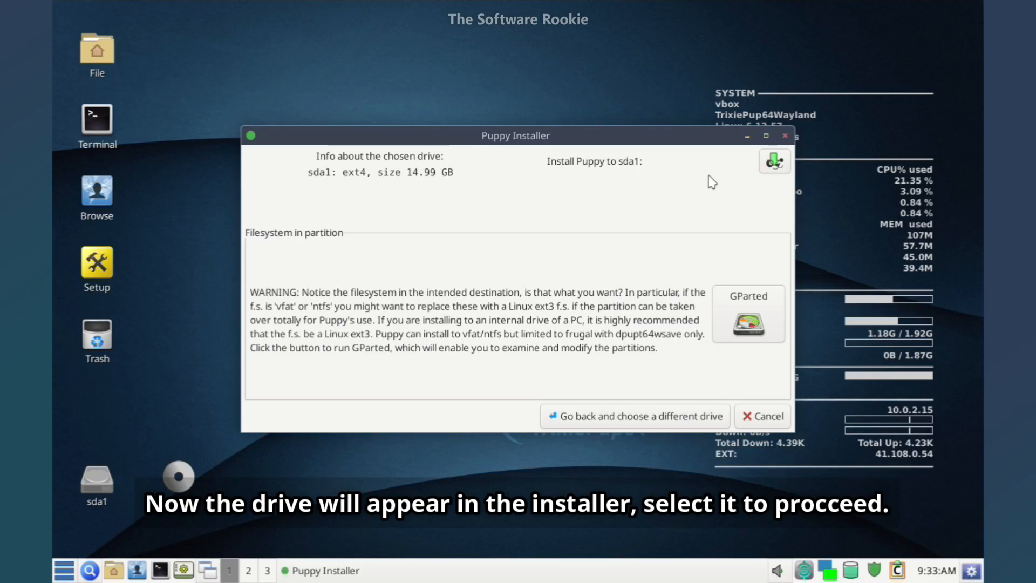
{"action": "left_click", "coordinate": [773, 160]}
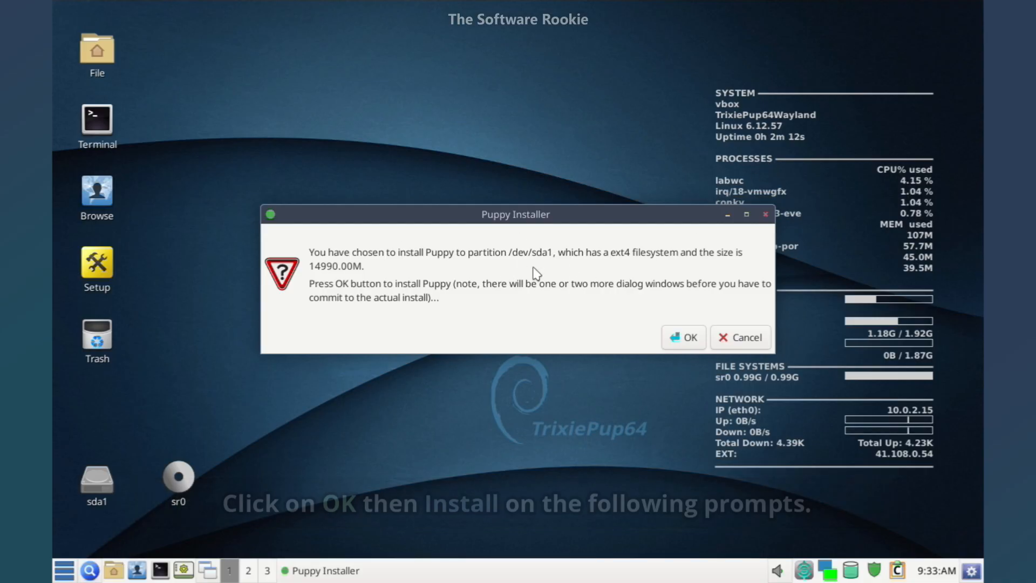
{"action": "left_click", "coordinate": [684, 338]}
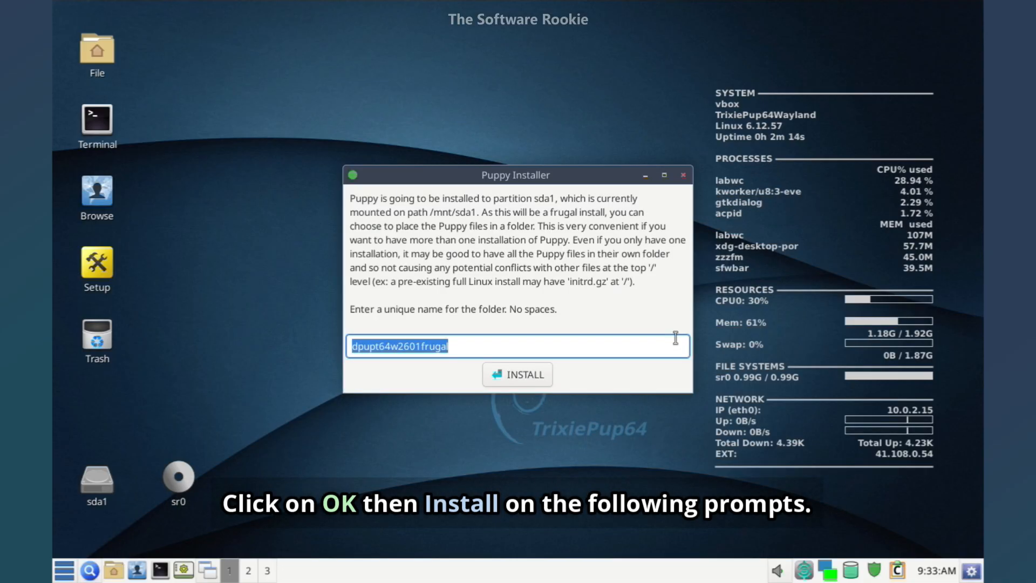
{"action": "left_click", "coordinate": [537, 377]}
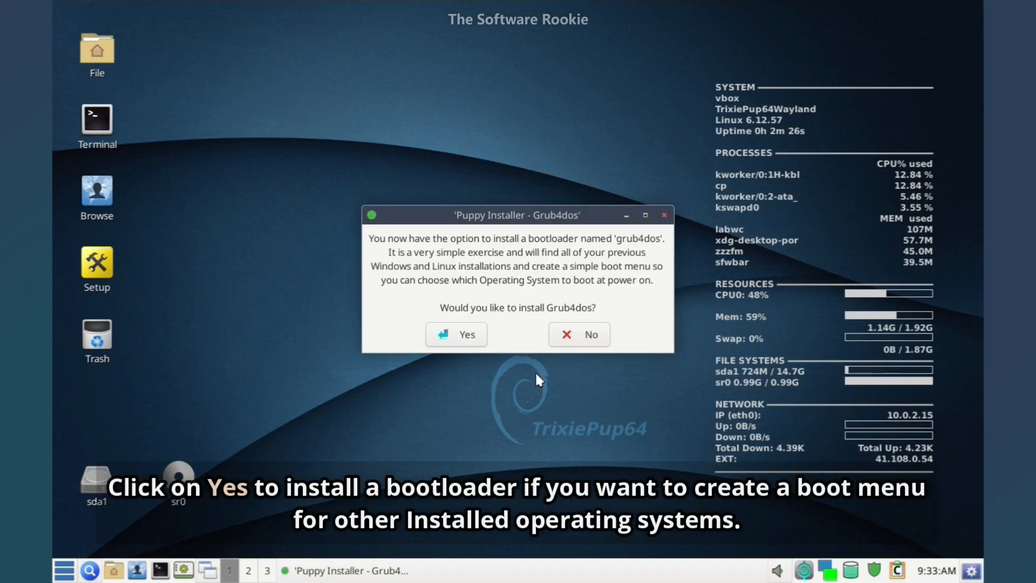
- Install the Grub4Dos bootloader on the MBR of sda despite the missing boot flag, keeping the default options and entry labels
{"action": "left_click", "coordinate": [464, 330]}
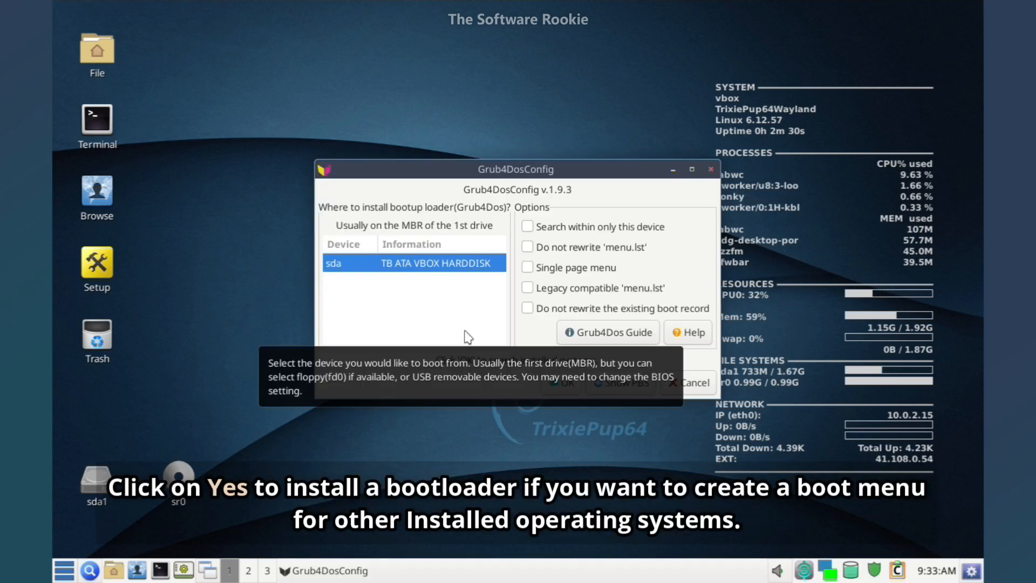
{"action": "left_click", "coordinate": [567, 384]}
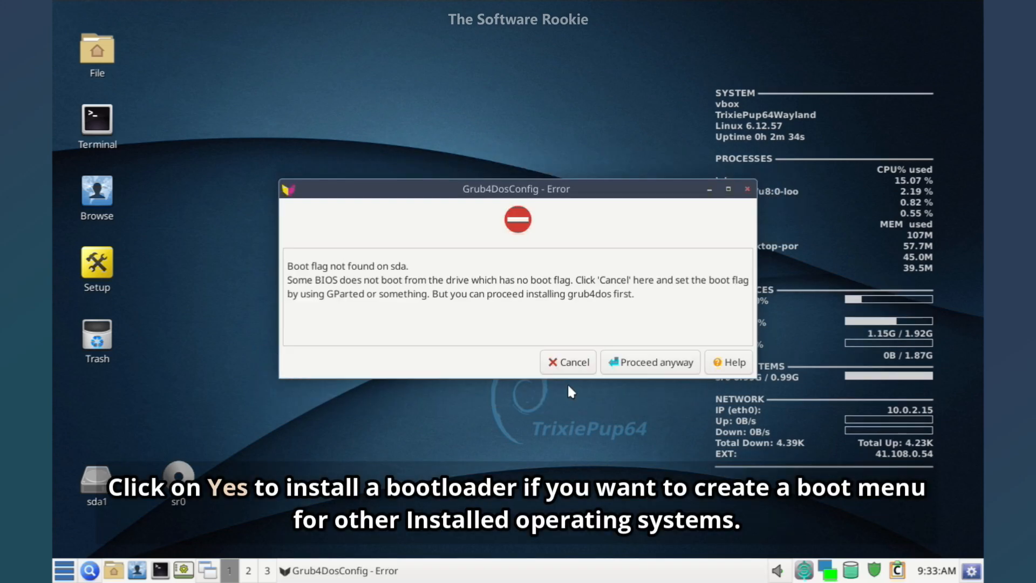
{"action": "left_click", "coordinate": [640, 364]}
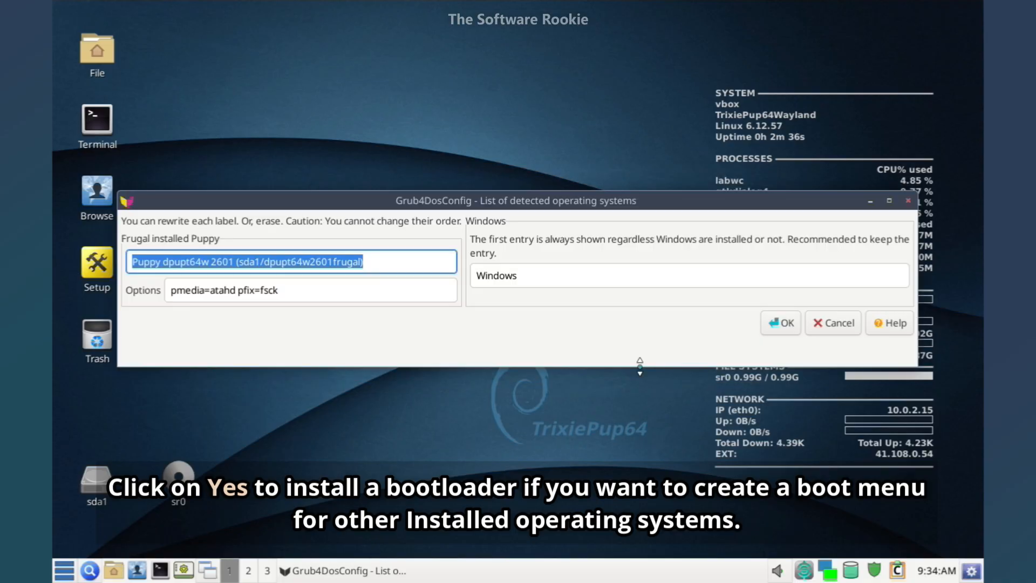
{"action": "left_click", "coordinate": [779, 326]}
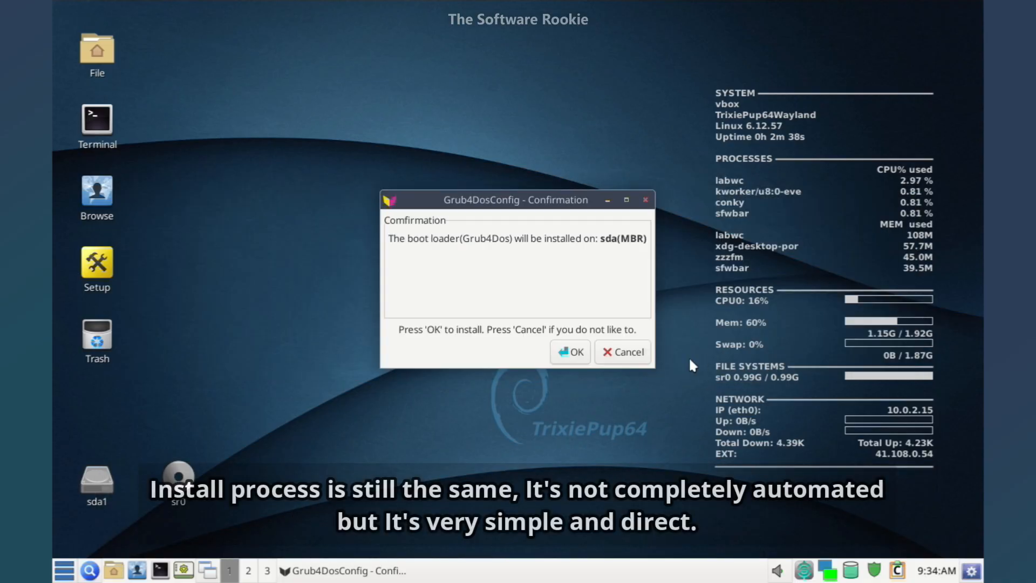
{"action": "left_click", "coordinate": [571, 352]}
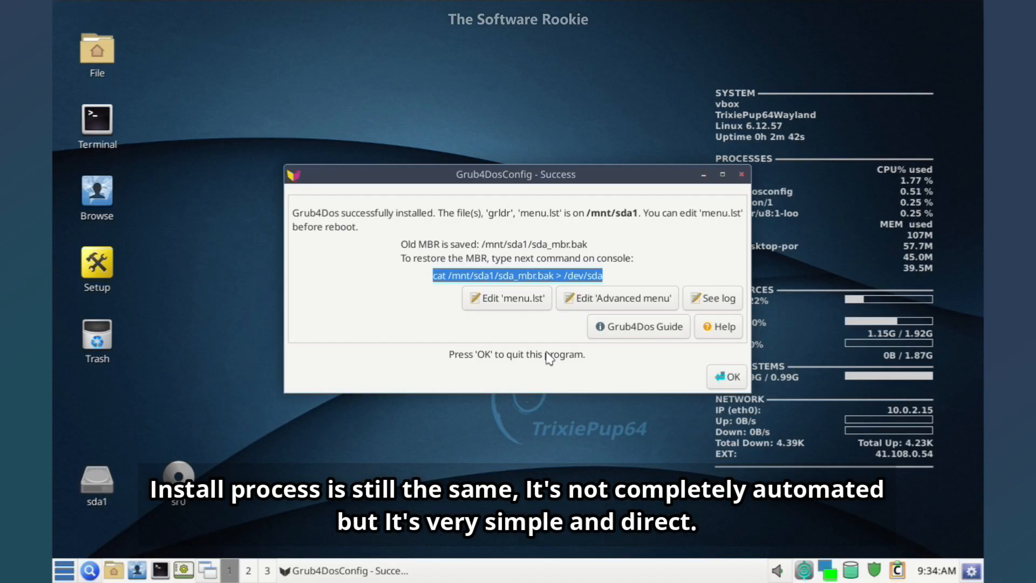
{"action": "left_click", "coordinate": [720, 376]}
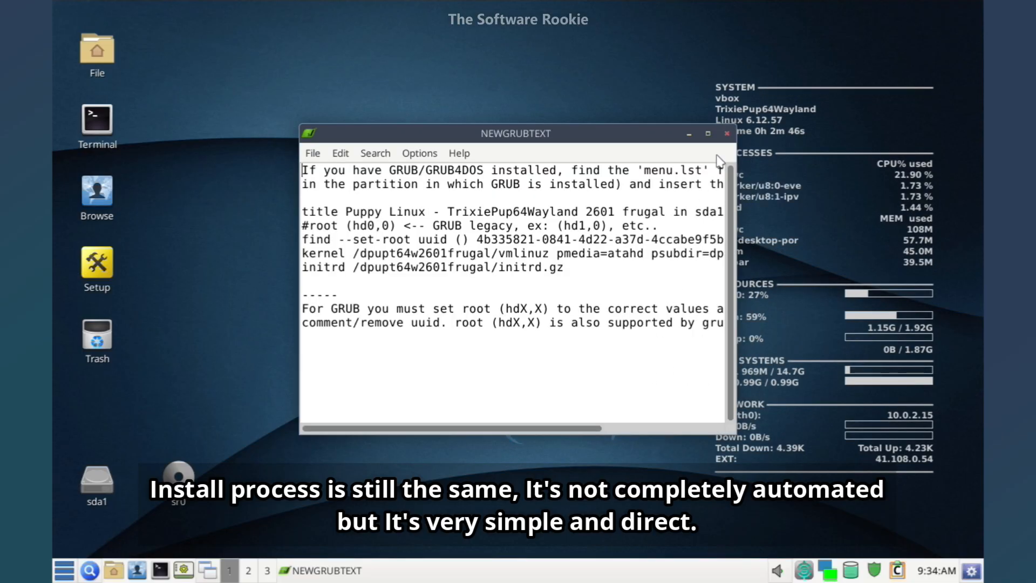
- Close the NEWGRUBTEXT file and acknowledge the remaining installer messages to finish the installation
{"action": "left_click", "coordinate": [728, 134]}
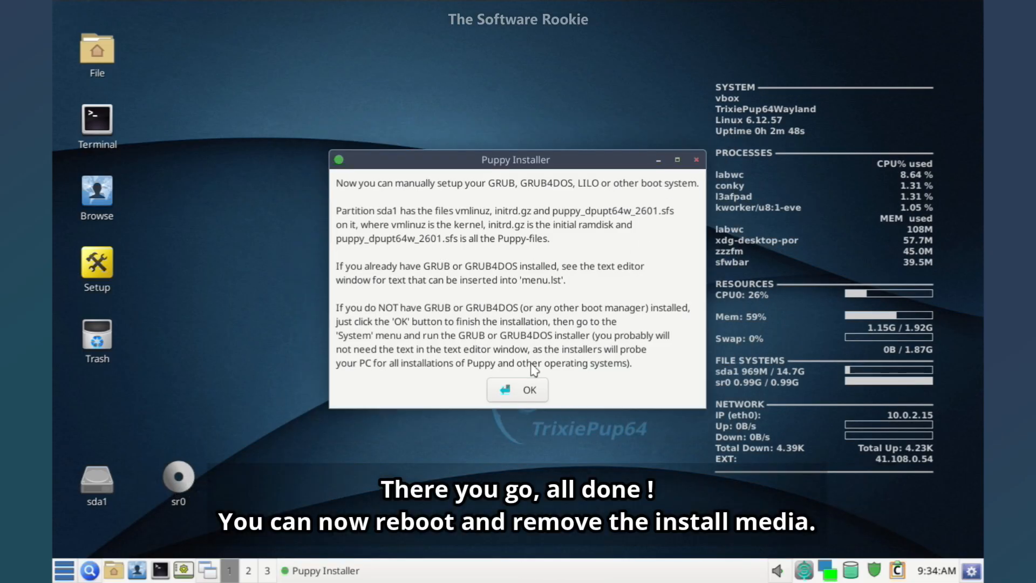
{"action": "left_click", "coordinate": [529, 390]}
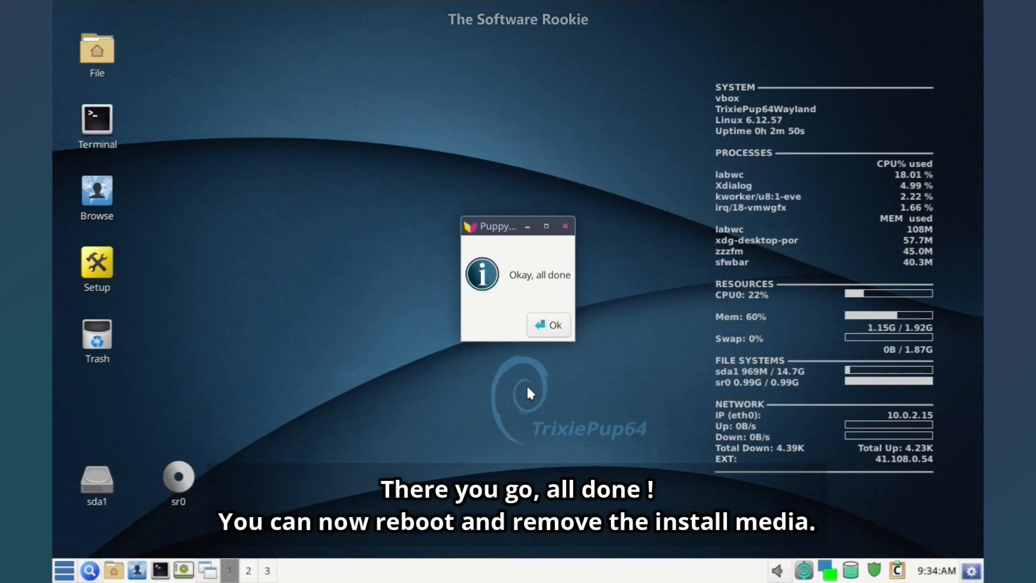
{"action": "left_click", "coordinate": [548, 336]}
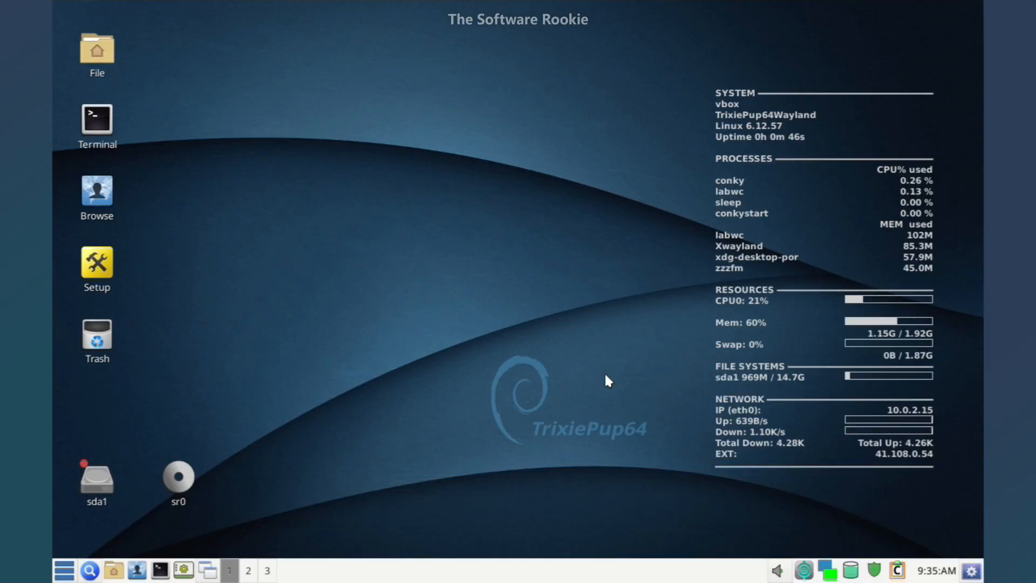
- Run neofetch in a terminal, examine the operating system and hardware information, and close the terminal
{"action": "left_click", "coordinate": [162, 573]}
{"action": "type", "text": "neof"}
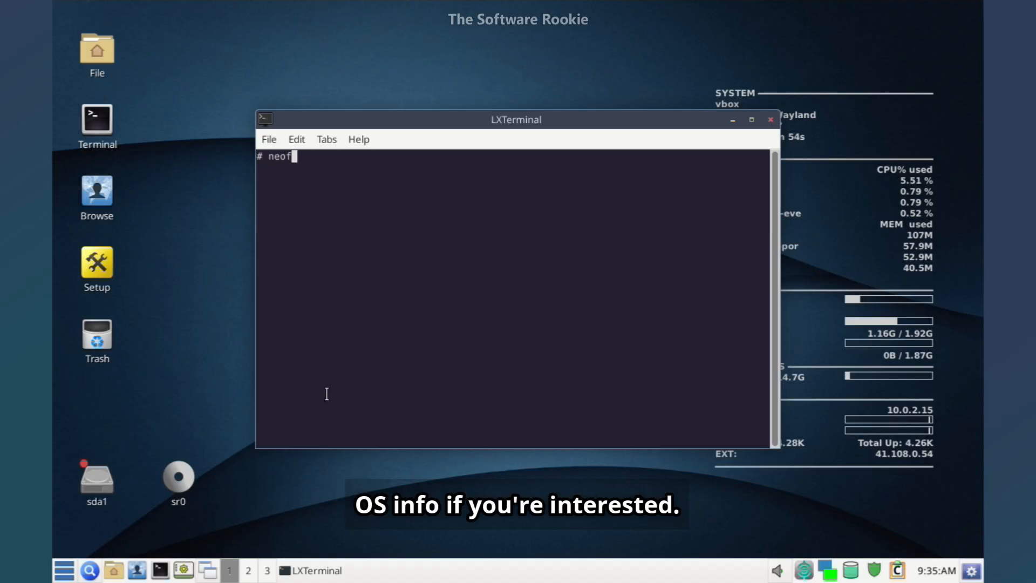
{"action": "type", "text": "etch"}
{"action": "key", "text": "Return"}
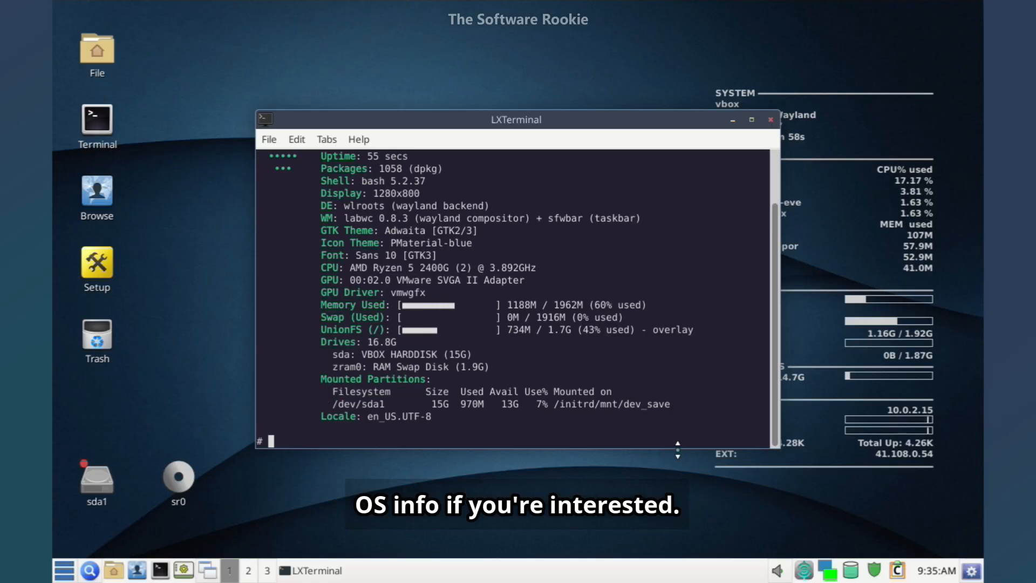
{"action": "scroll", "coordinate": [611, 398], "scroll_direction": "up", "scroll_amount": 2}
{"action": "left_click_drag", "start_coordinate": [589, 120], "coordinate": [586, 41]}
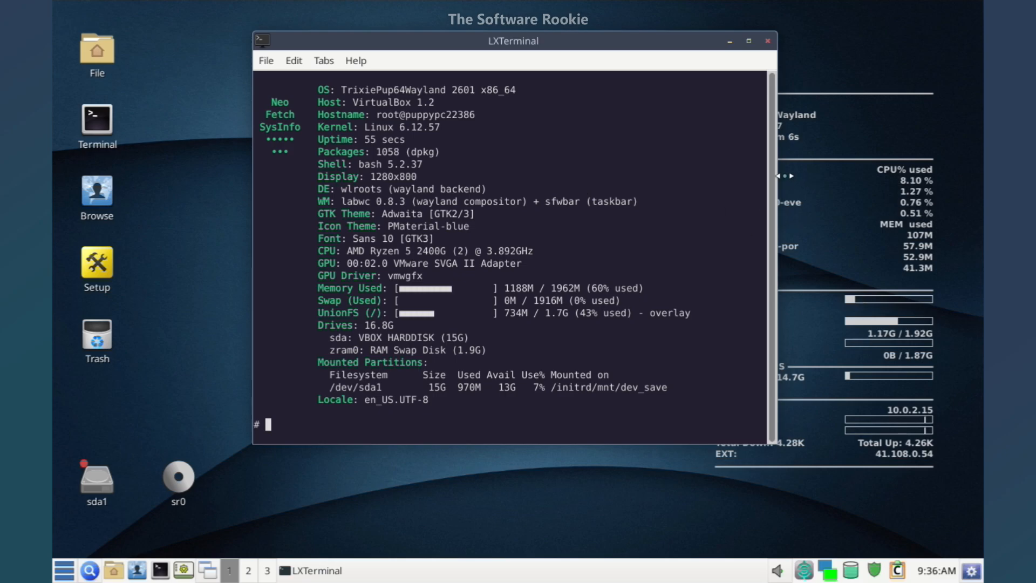
{"action": "left_click", "coordinate": [767, 41]}
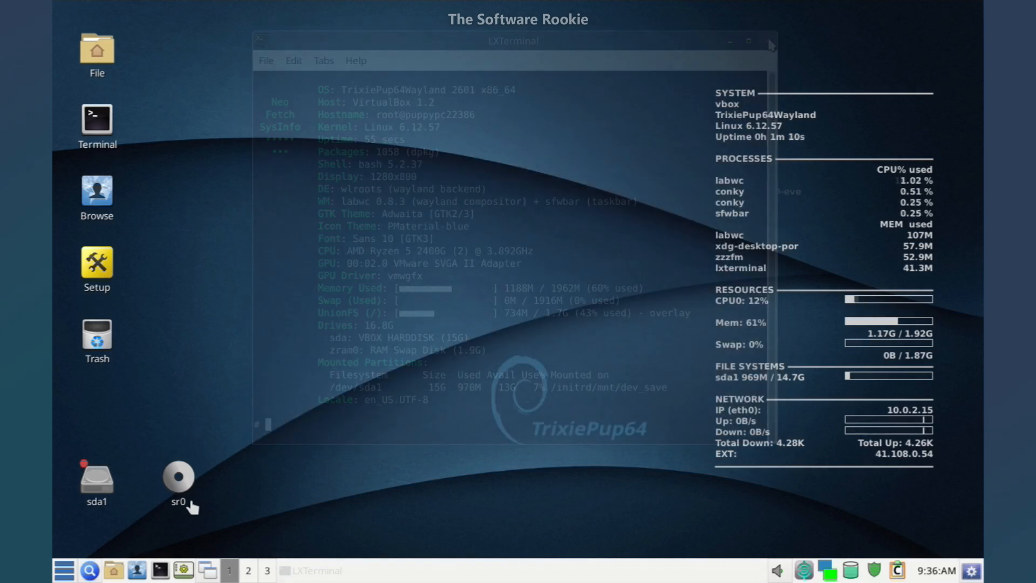
- Browse the application menu's categories, from Desktop and Setup through Personal and Internet to Multimedia, to review the preinstalled tools and programs
{"action": "left_click", "coordinate": [65, 570]}
{"action": "mouse_move", "coordinate": [113, 231]}
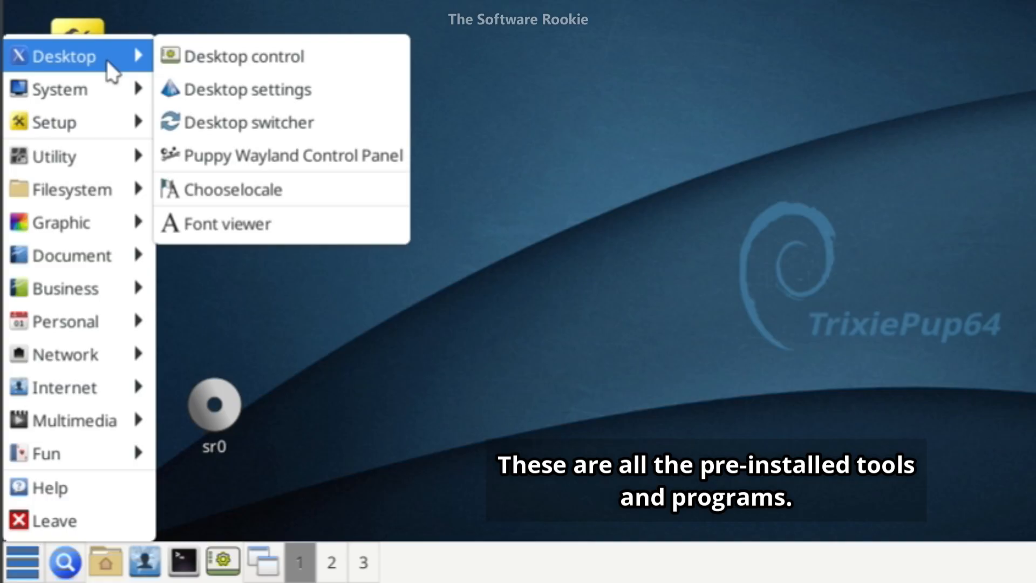
{"action": "mouse_move", "coordinate": [112, 127]}
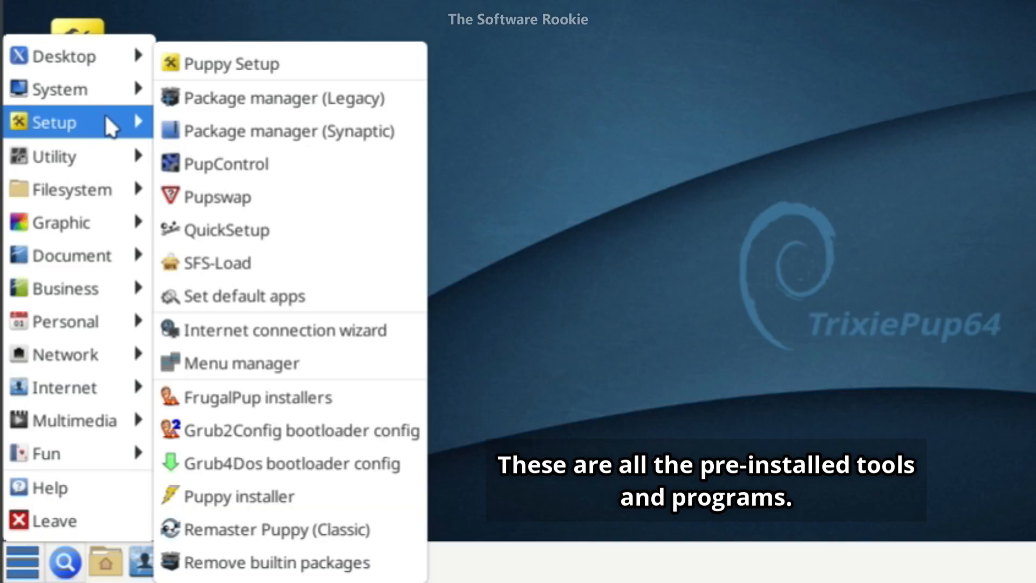
{"action": "mouse_move", "coordinate": [111, 165]}
{"action": "mouse_move", "coordinate": [106, 190]}
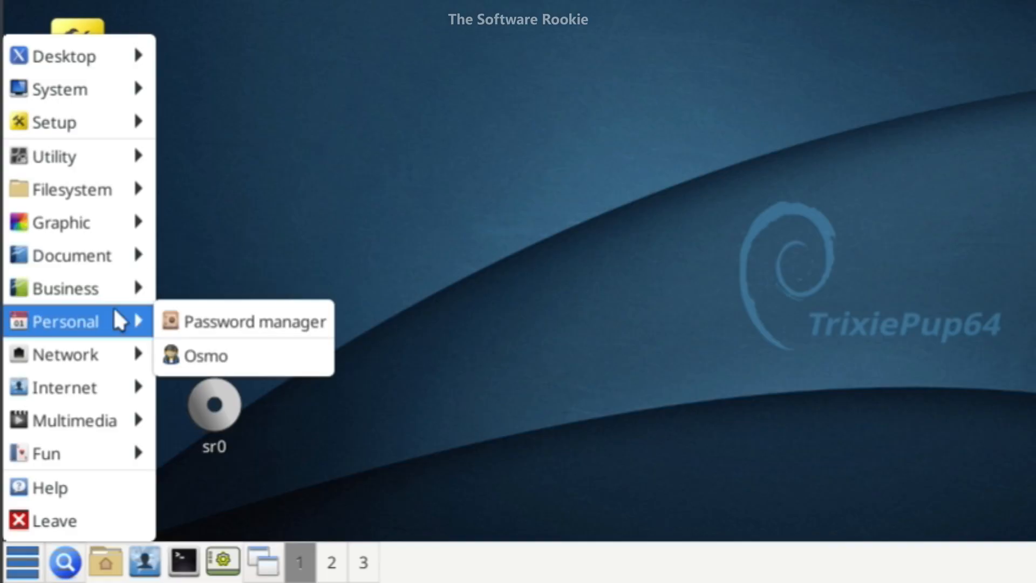
{"action": "mouse_move", "coordinate": [108, 352]}
{"action": "mouse_move", "coordinate": [108, 386]}
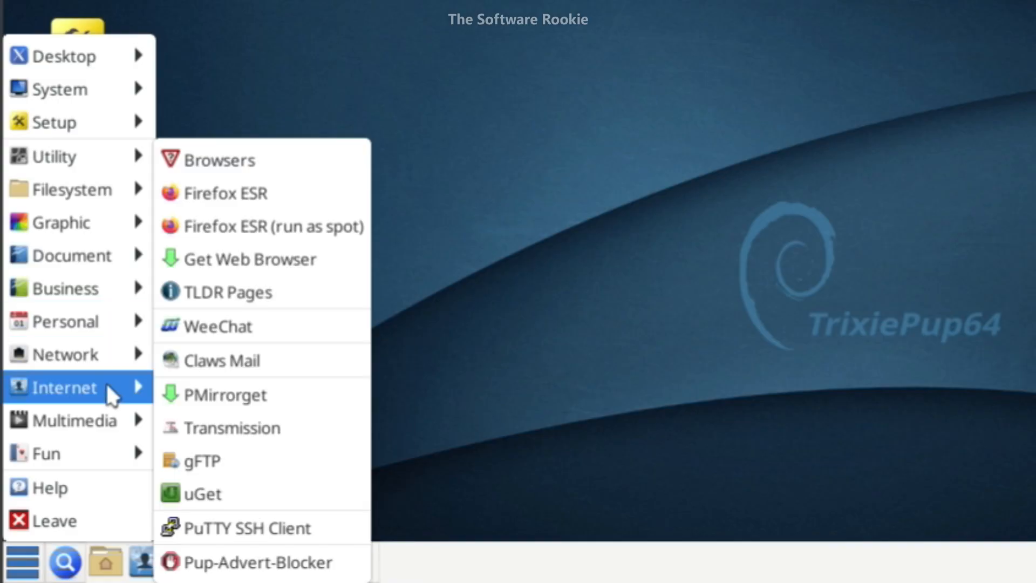
{"action": "mouse_move", "coordinate": [110, 408]}
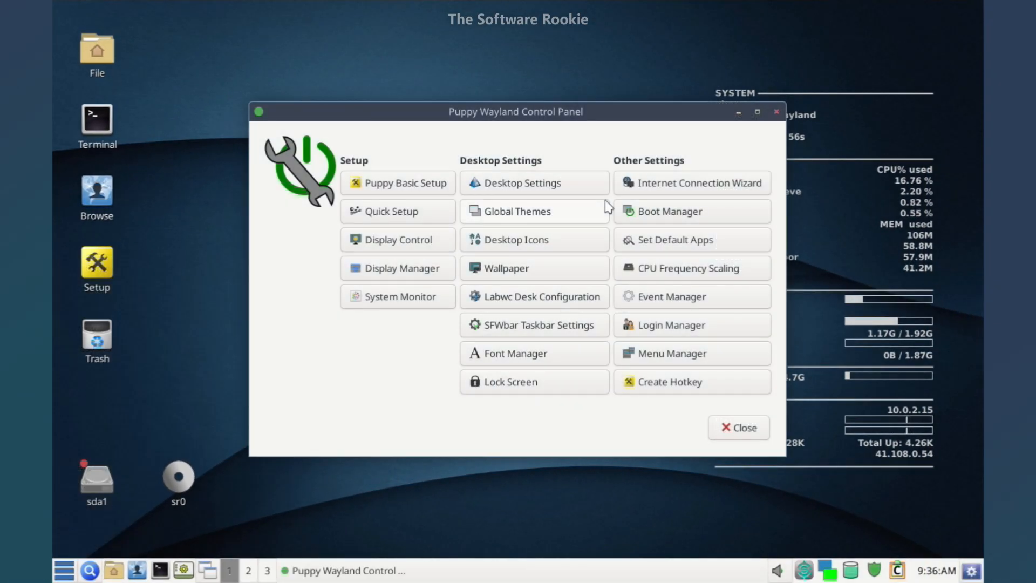
- View the Puppy Basic Setup wizards and the Display Control options from the Puppy Wayland Control Panel, closing each window
{"action": "left_click", "coordinate": [412, 181]}
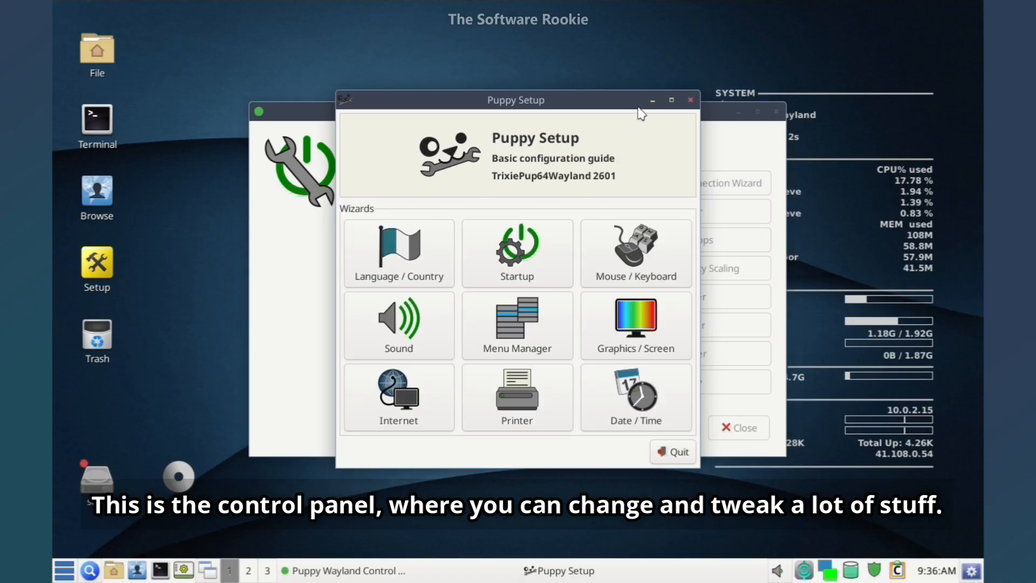
{"action": "left_click", "coordinate": [691, 100]}
{"action": "left_click", "coordinate": [423, 238]}
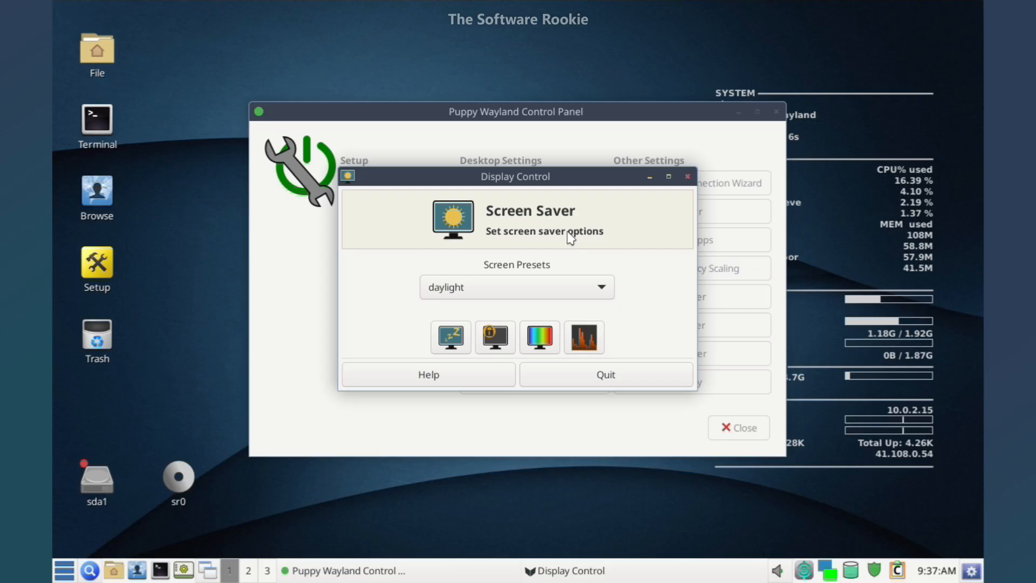
{"action": "left_click", "coordinate": [687, 176]}
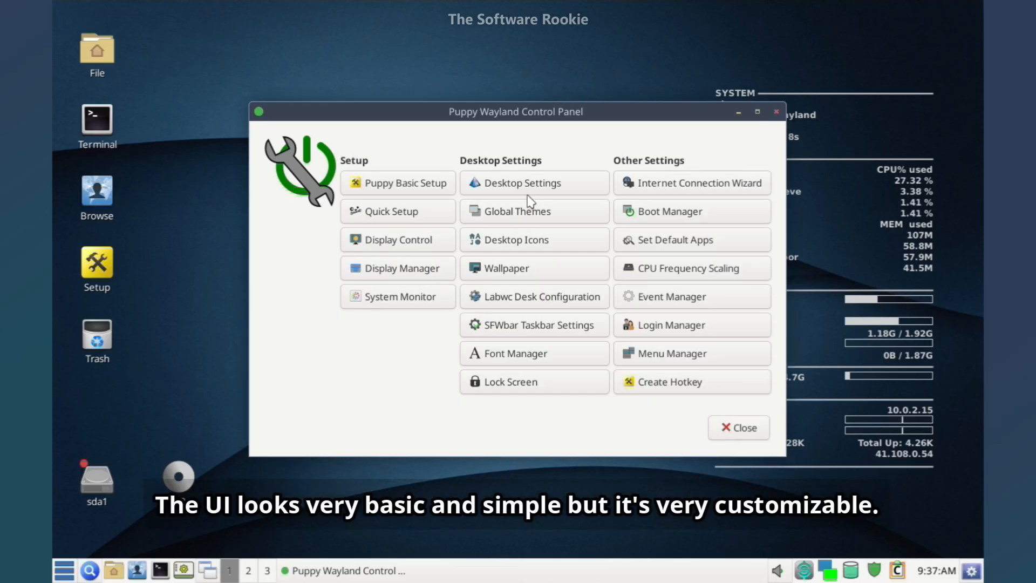
- Look through the System Monitor, Desktop Settings, Global Themes and Desktop Icons tools of the control panel
{"action": "left_click", "coordinate": [428, 296]}
{"action": "left_click", "coordinate": [521, 185]}
{"action": "left_click", "coordinate": [688, 122]}
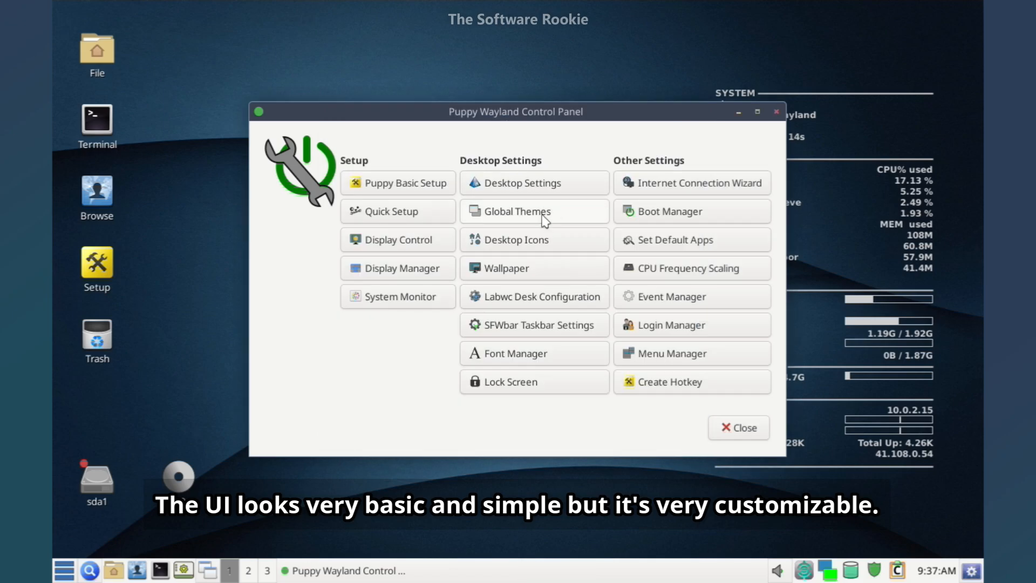
{"action": "left_click", "coordinate": [542, 211]}
{"action": "left_click", "coordinate": [632, 47]}
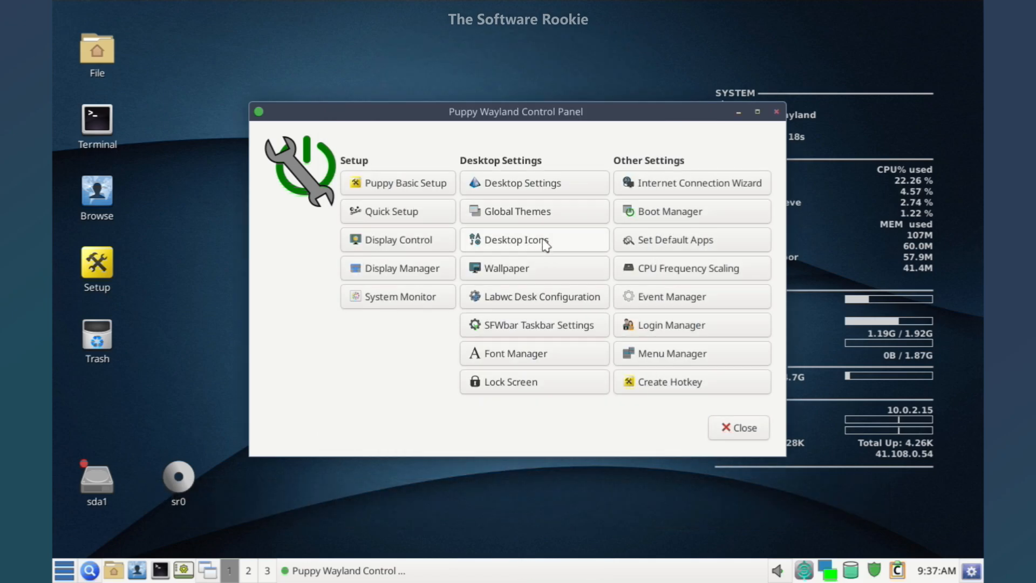
{"action": "left_click", "coordinate": [546, 244]}
{"action": "left_click", "coordinate": [757, 239]}
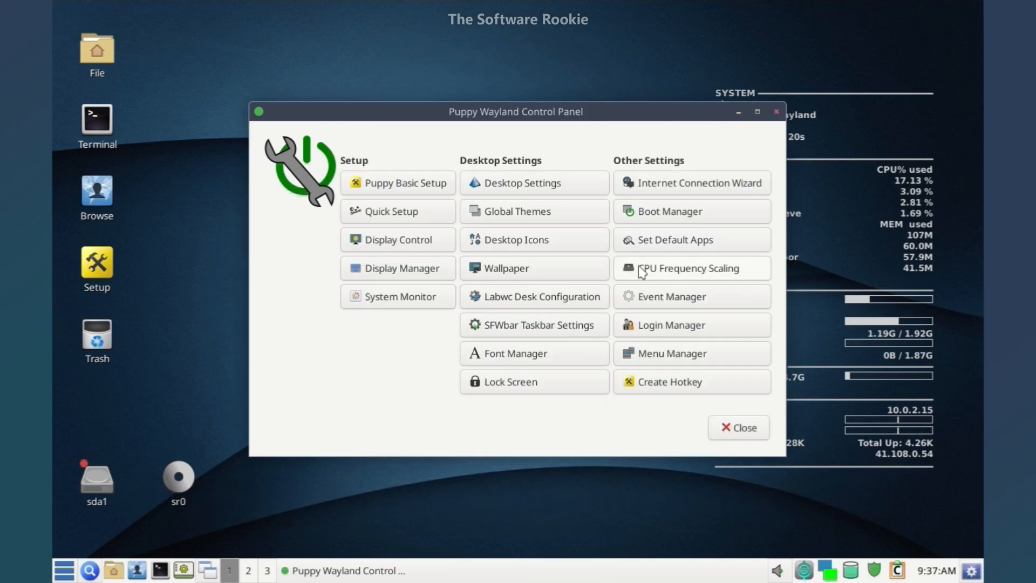
- Preview several backgrounds in Qwallpaper, apply Blue.jpg as the desktop wallpaper, and close the wallpaper tool
{"action": "left_click", "coordinate": [584, 278]}
{"action": "scroll", "coordinate": [428, 314], "scroll_direction": "down", "scroll_amount": 3}
{"action": "scroll", "coordinate": [376, 343], "scroll_direction": "up", "scroll_amount": 1}
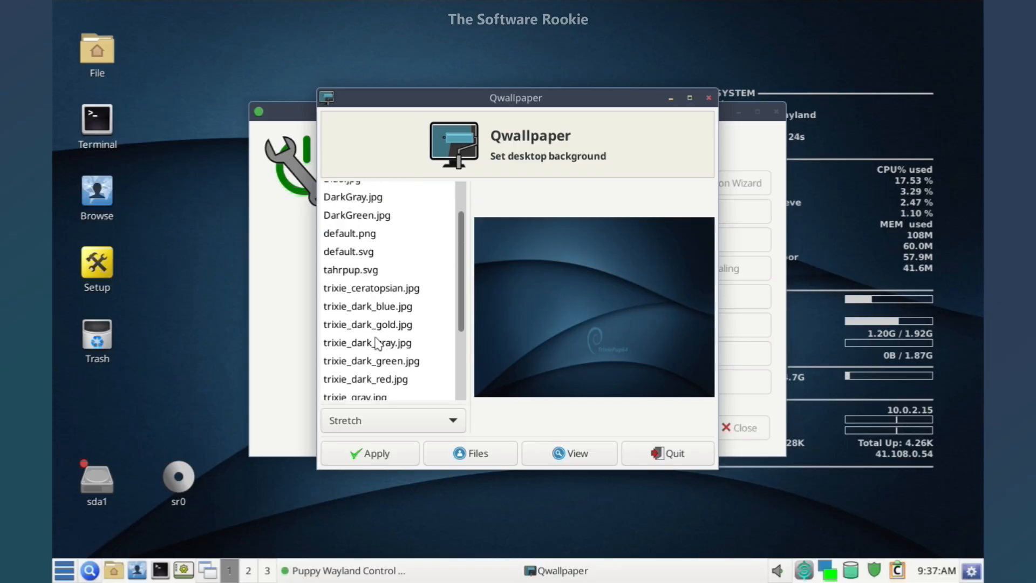
{"action": "scroll", "coordinate": [377, 342], "scroll_direction": "up", "scroll_amount": 2}
{"action": "left_click", "coordinate": [364, 247]}
{"action": "left_click", "coordinate": [365, 264]}
{"action": "left_click", "coordinate": [364, 229]}
{"action": "left_click", "coordinate": [364, 212]}
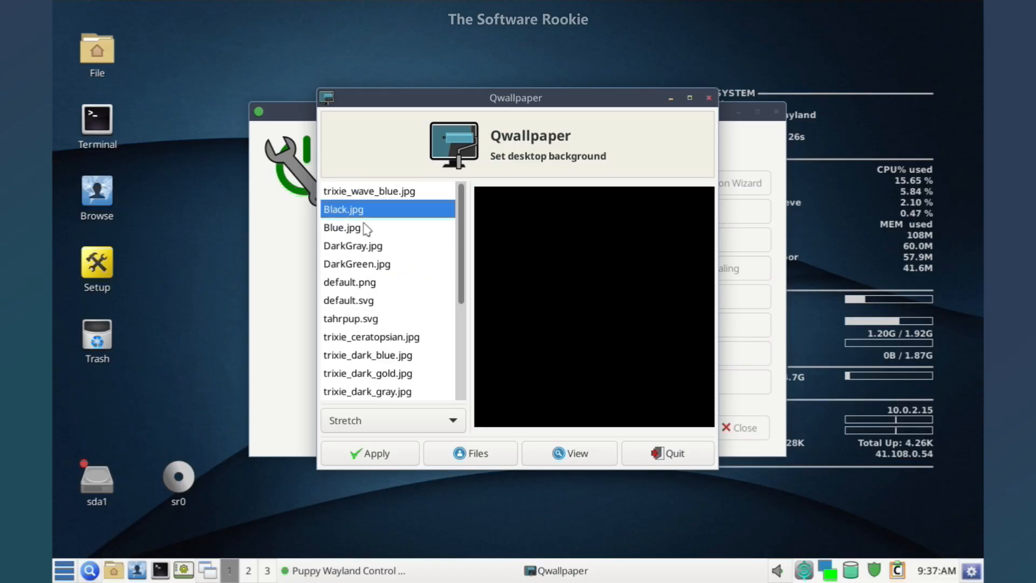
{"action": "left_click", "coordinate": [365, 229]}
{"action": "left_click", "coordinate": [393, 454]}
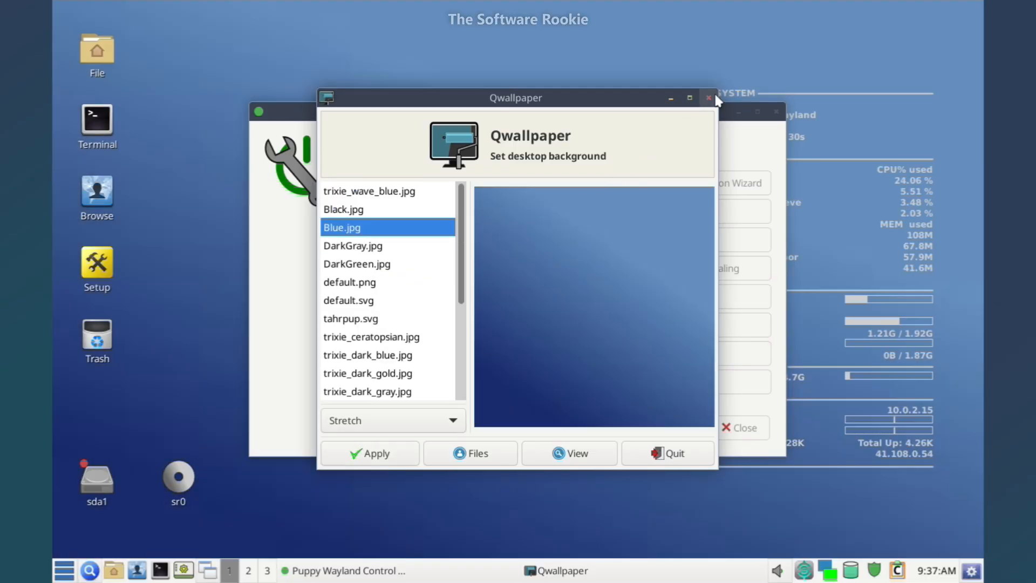
{"action": "left_click", "coordinate": [709, 98]}
- View the Puppy Event Manager options without changing them, and open the Font Manager from the control panel
{"action": "left_click", "coordinate": [657, 291]}
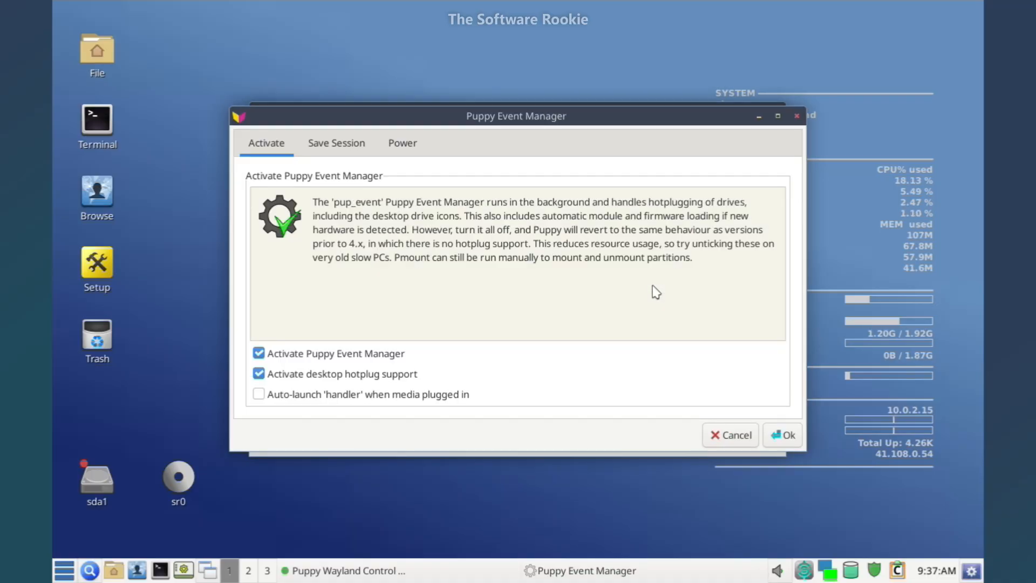
{"action": "left_click", "coordinate": [797, 116]}
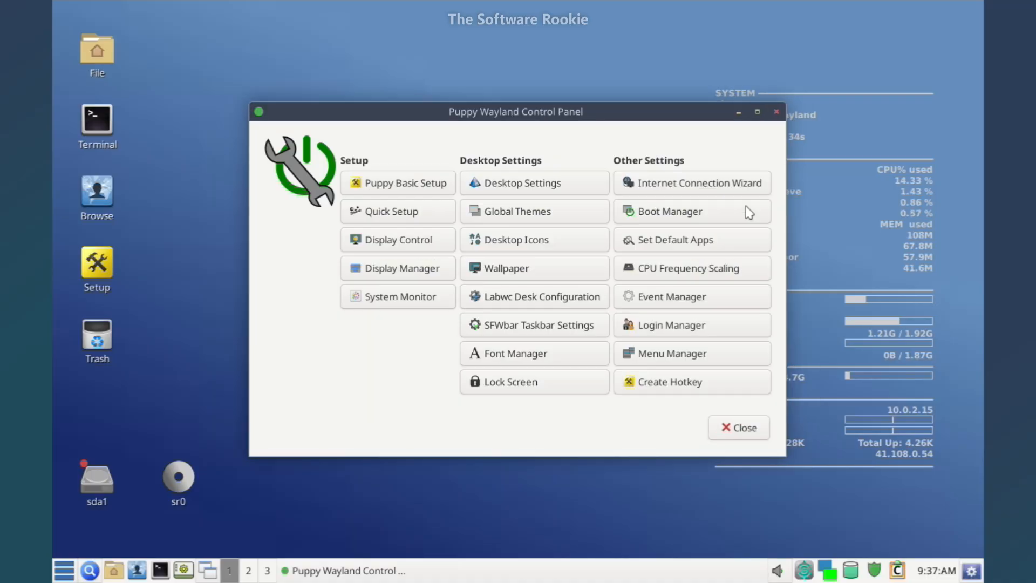
{"action": "left_click", "coordinate": [565, 360]}
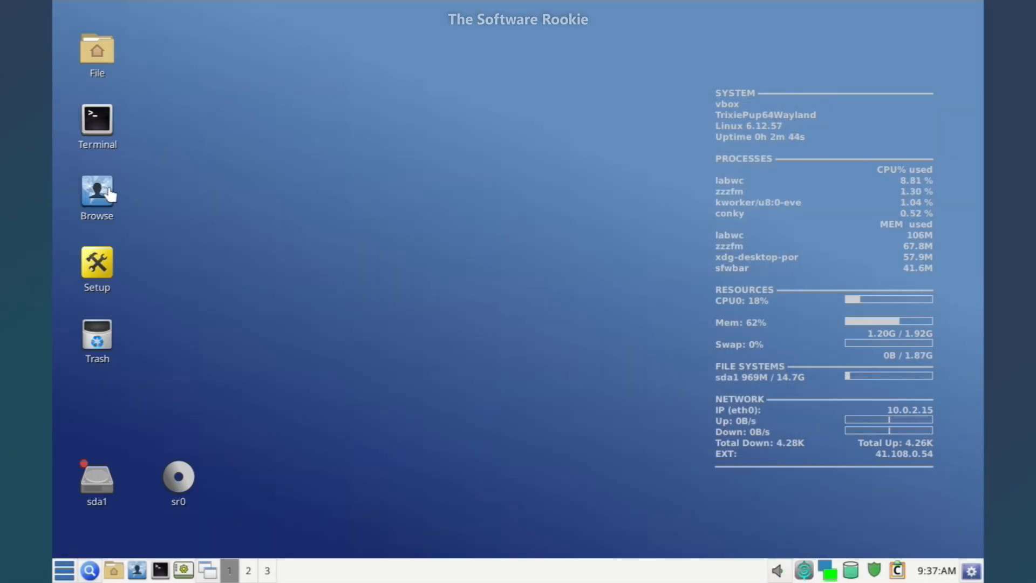
- Launch the default web browser from the desktop, open a new tab, and close the local home page tab
{"action": "left_click", "coordinate": [110, 195]}
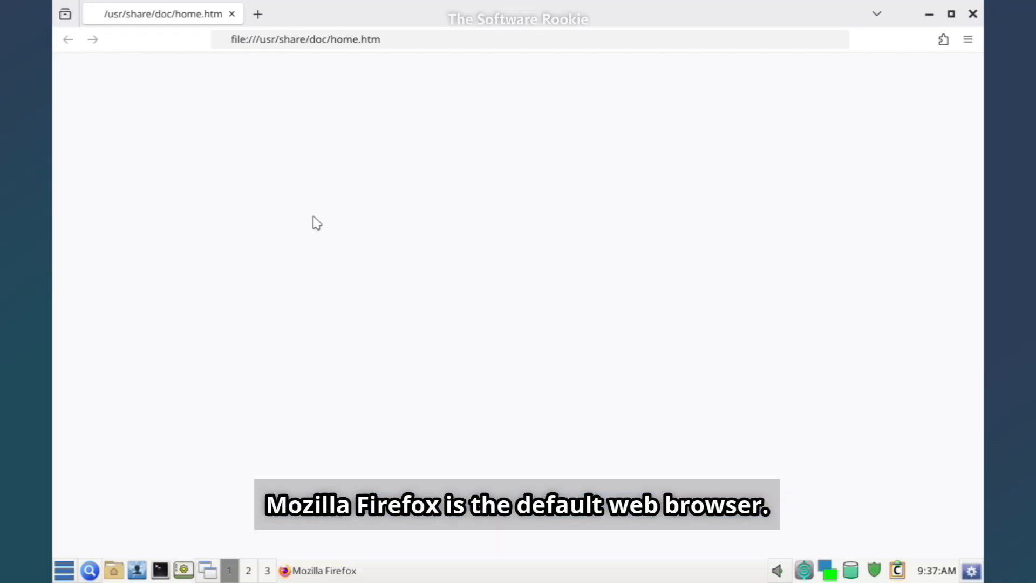
{"action": "left_click", "coordinate": [258, 14]}
{"action": "left_click", "coordinate": [231, 14]}
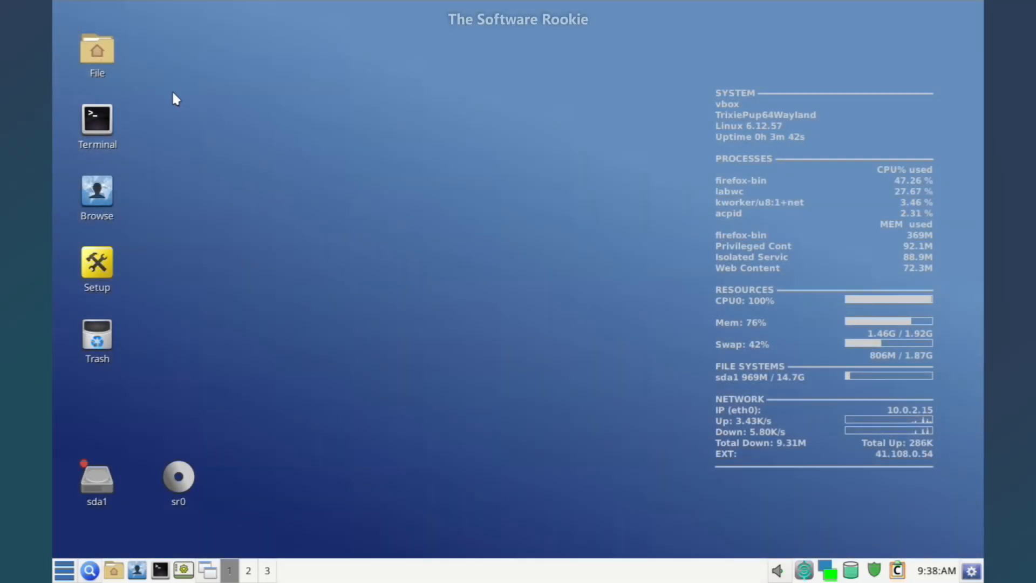
- Inspect the contents and properties of the sda1 drive in the file manager, and try to mount the sr0 drive
{"action": "left_click", "coordinate": [97, 51]}
{"action": "left_click", "coordinate": [793, 144]}
{"action": "left_click", "coordinate": [771, 122]}
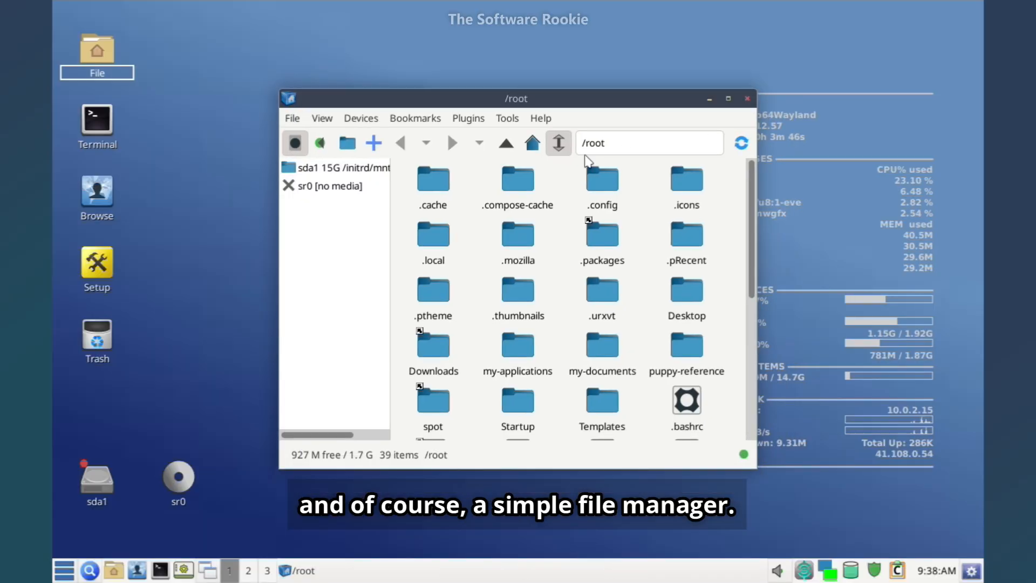
{"action": "left_click", "coordinate": [345, 170]}
{"action": "right_click", "coordinate": [347, 195]}
{"action": "left_click", "coordinate": [433, 382]}
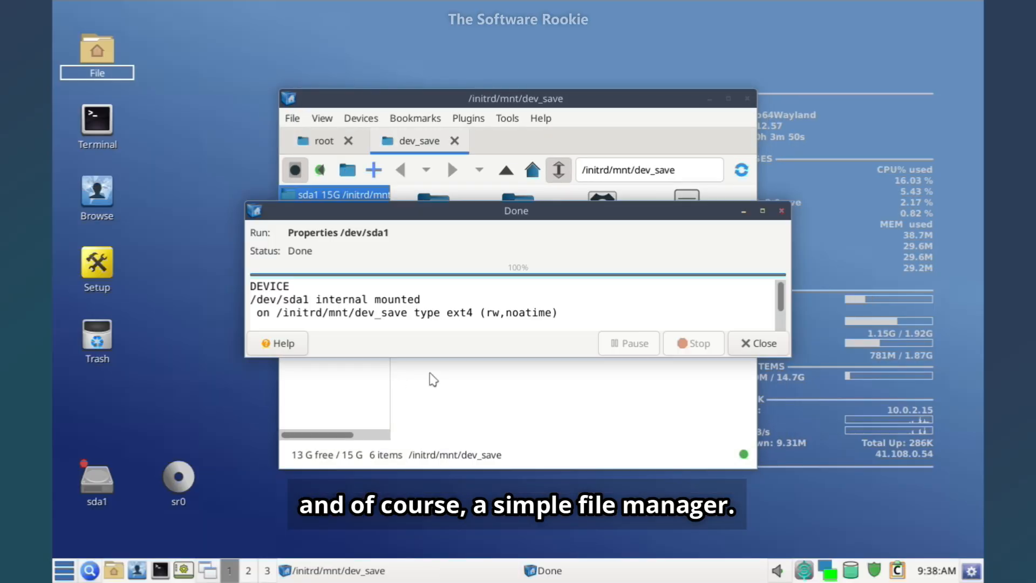
{"action": "left_click", "coordinate": [781, 210]}
{"action": "left_click", "coordinate": [365, 213]}
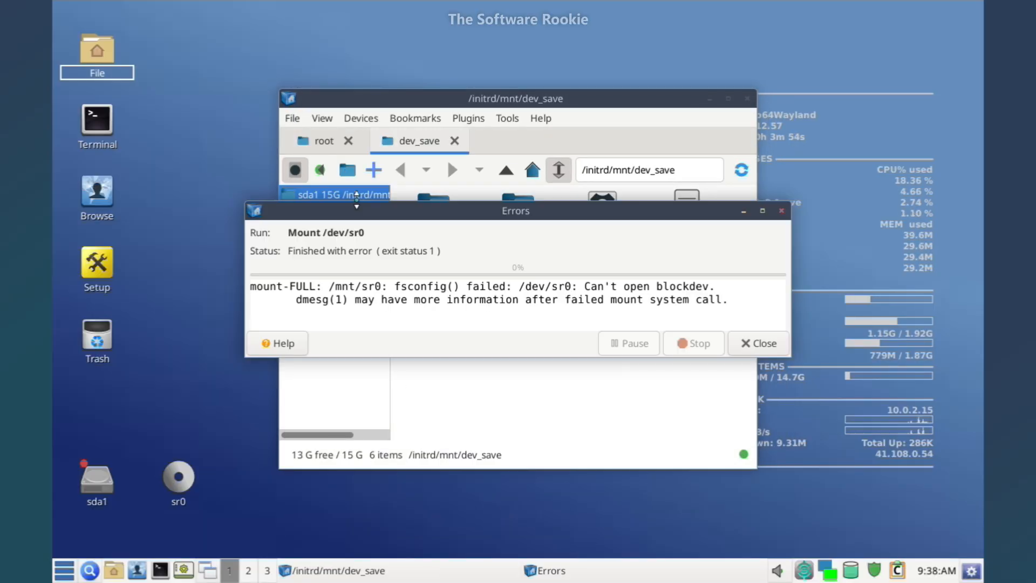
{"action": "left_click", "coordinate": [781, 210]}
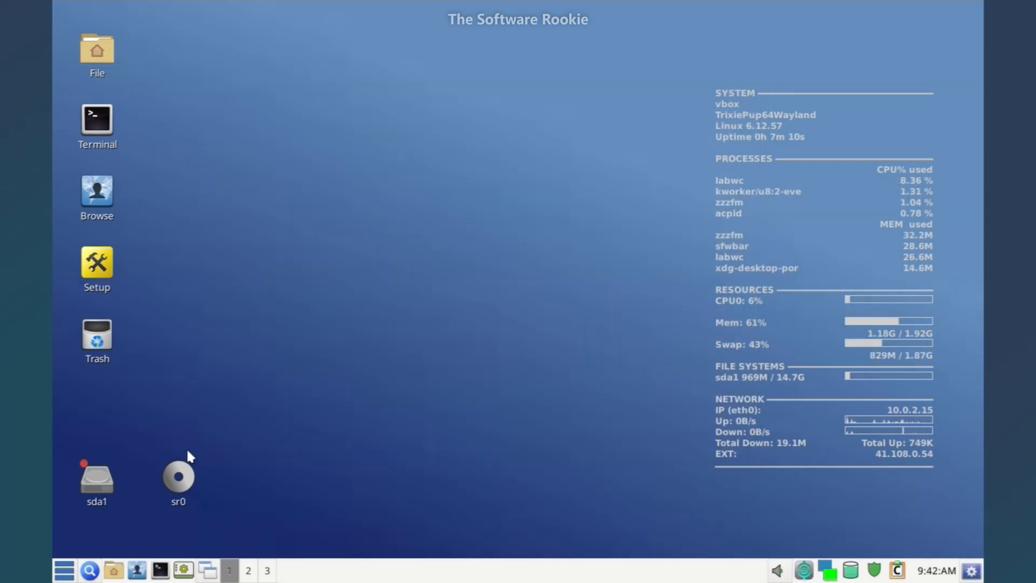
- Shut down the system and choose to save the session at this first shutdown
{"action": "left_click", "coordinate": [61, 569]}
{"action": "left_click", "coordinate": [69, 548]}
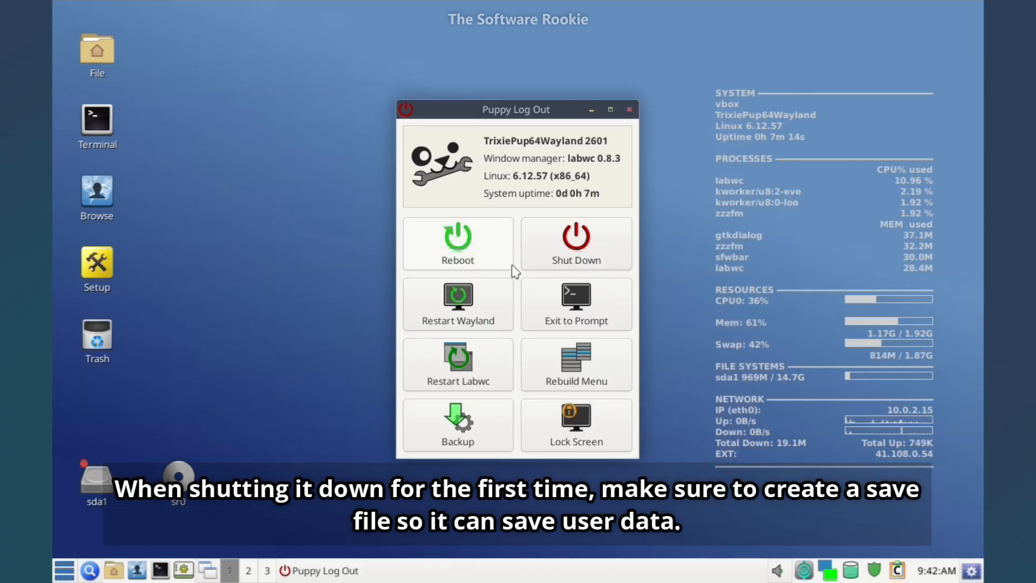
{"action": "left_click", "coordinate": [545, 264]}
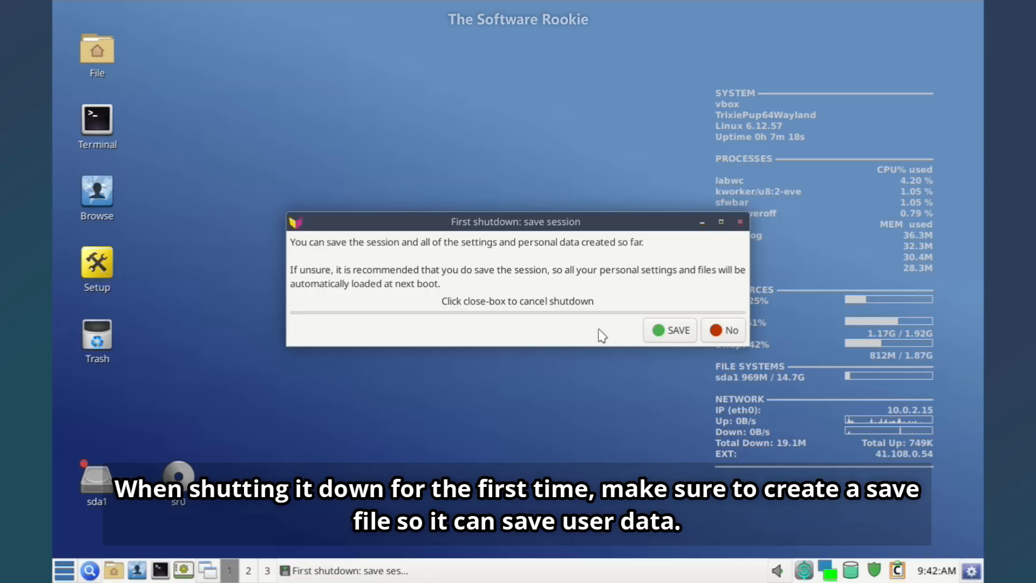
{"action": "left_click", "coordinate": [660, 330]}
{"action": "left_click", "coordinate": [630, 384]}
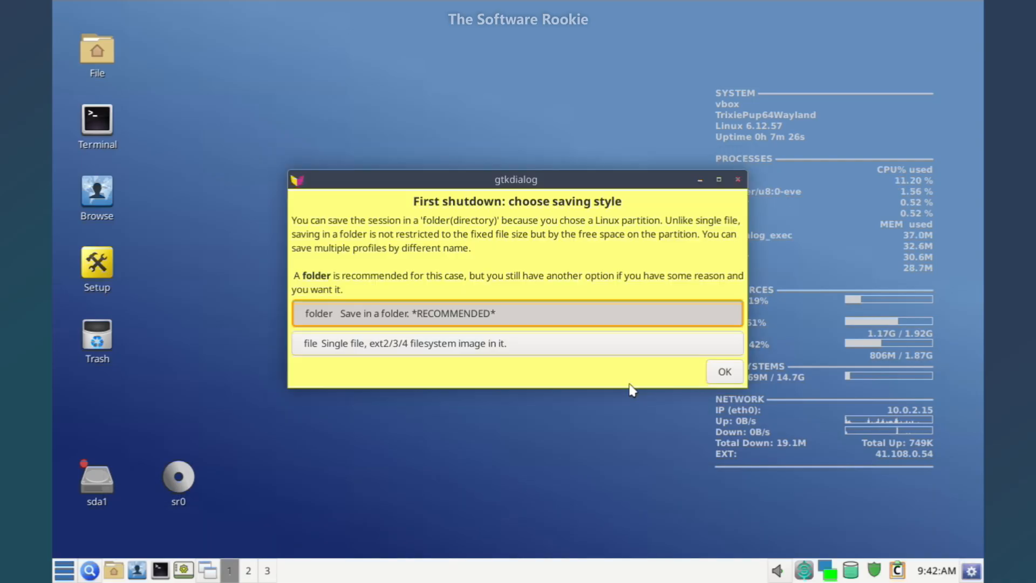
- Save the session in a folder on sda1 with the custom pupsave name data, and confirm the final sanity check
{"action": "left_click", "coordinate": [723, 372]}
{"action": "type", "text": "data"}
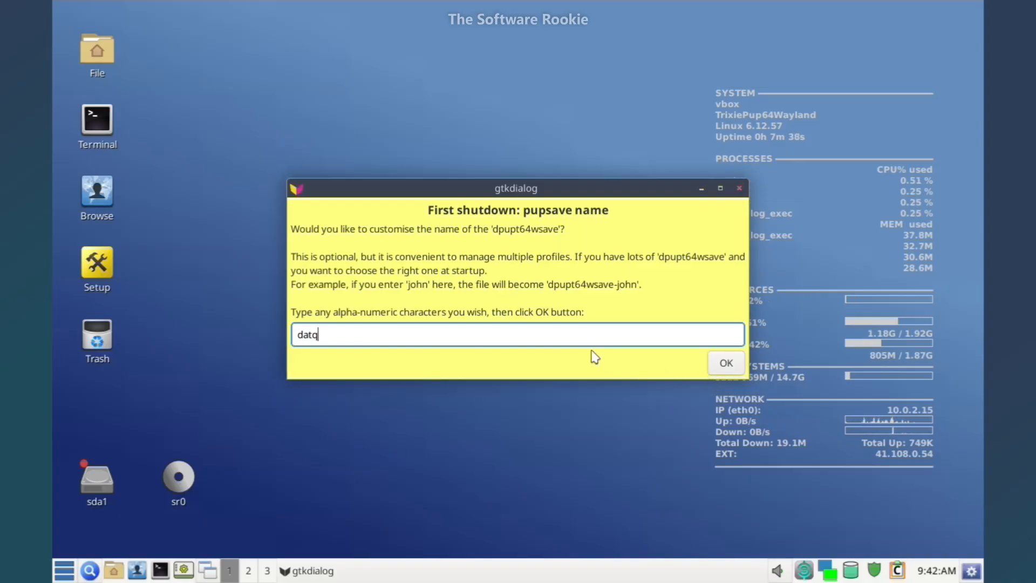
{"action": "left_click", "coordinate": [726, 363]}
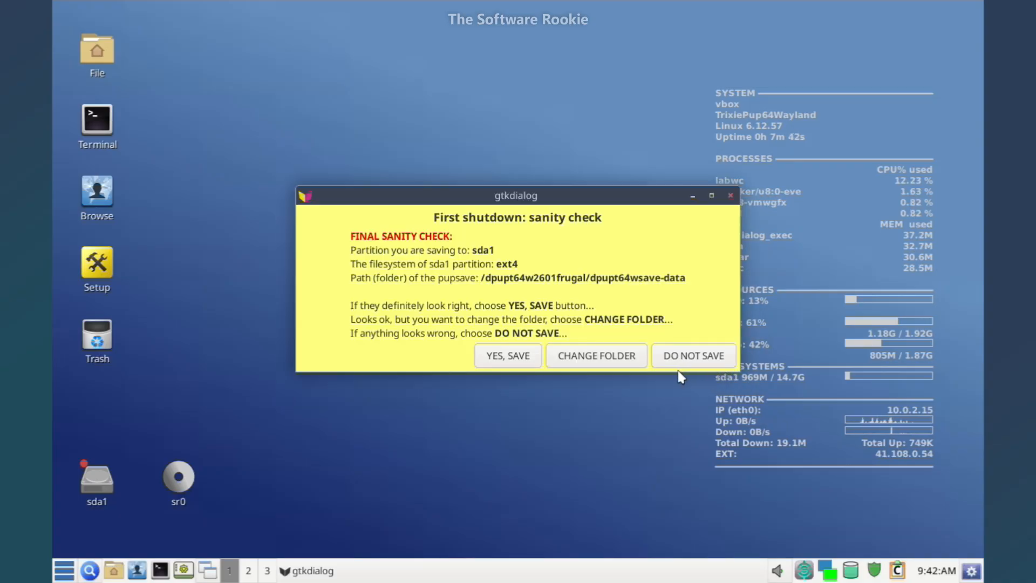
{"action": "left_click", "coordinate": [529, 362]}
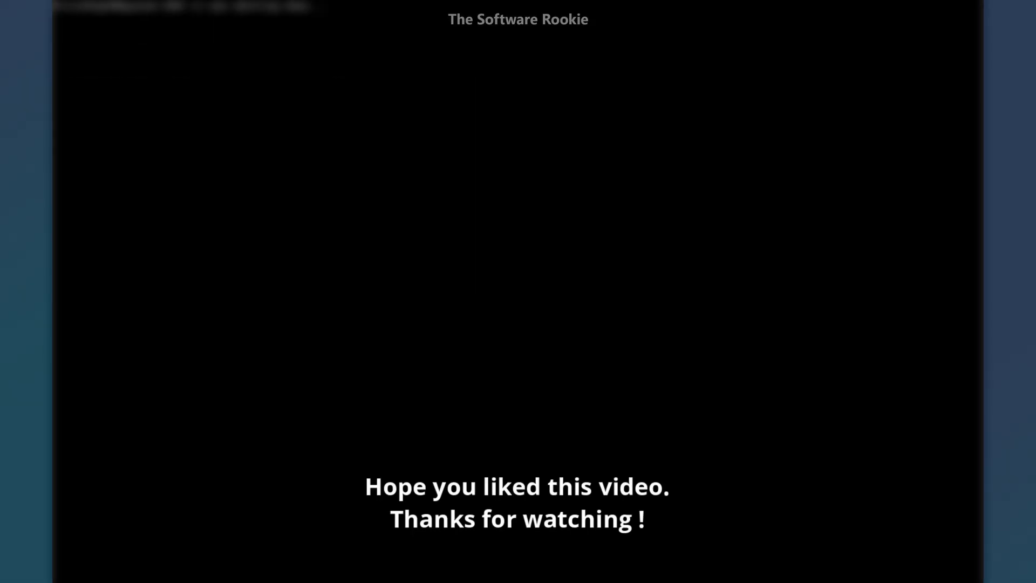